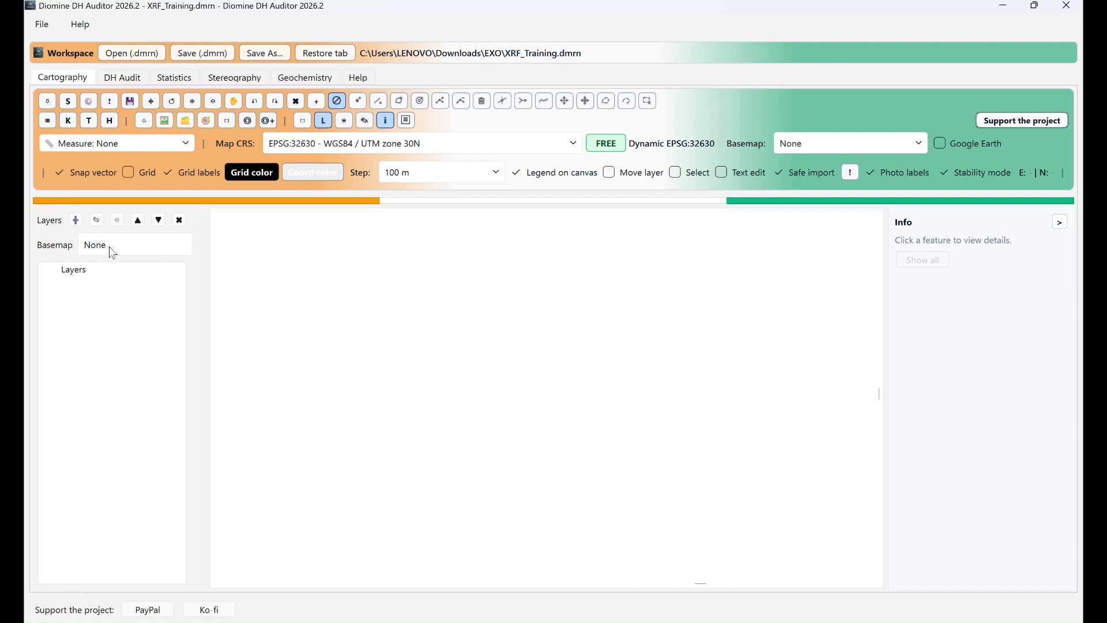
Set the map's basemap to Google Satellite.
{"action": "left_click", "coordinate": [109, 246]}
{"action": "left_click", "coordinate": [150, 310]}
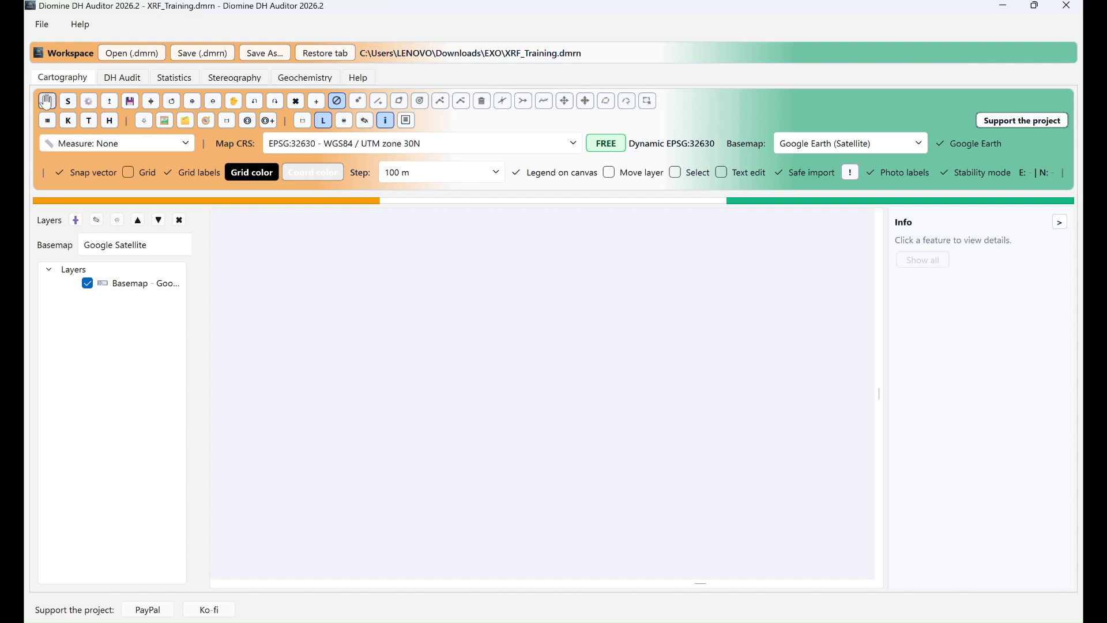
Import Soil_assay_xrf_Interp from the EXO folder as table points with a point size of 6.00.
{"action": "left_click", "coordinate": [47, 105]}
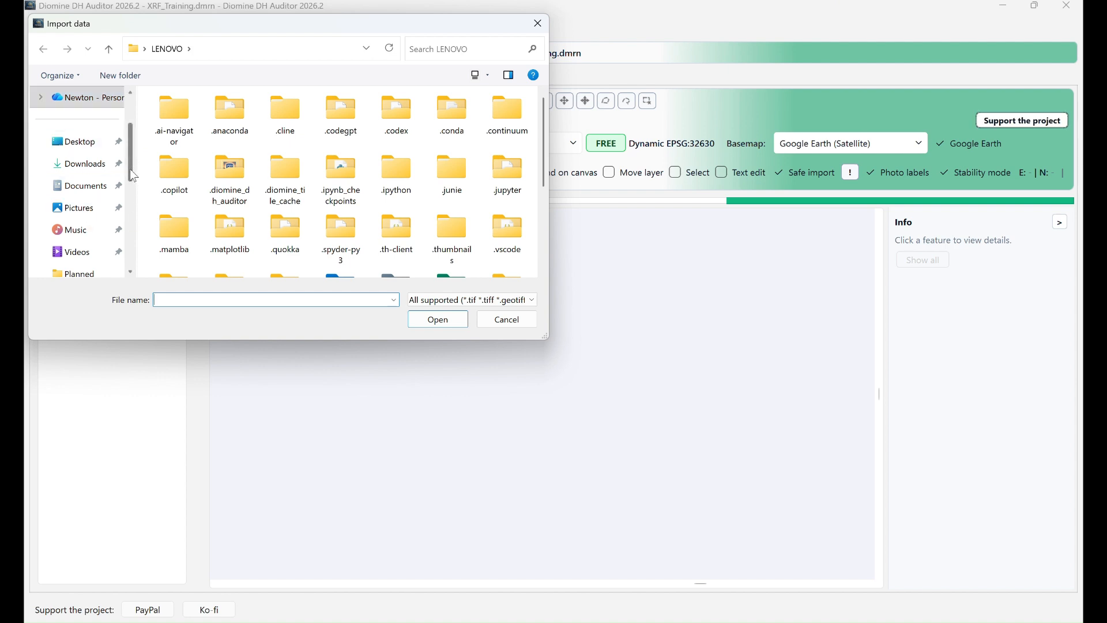
{"action": "left_click_drag", "start_coordinate": [129, 171], "coordinate": [128, 207]}
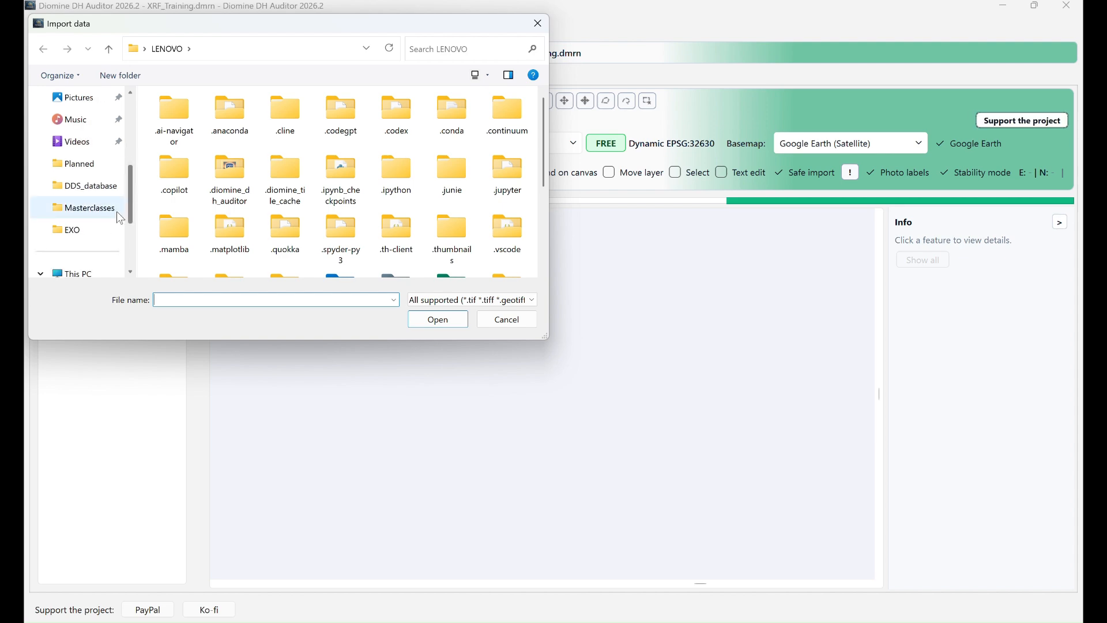
{"action": "left_click", "coordinate": [80, 235]}
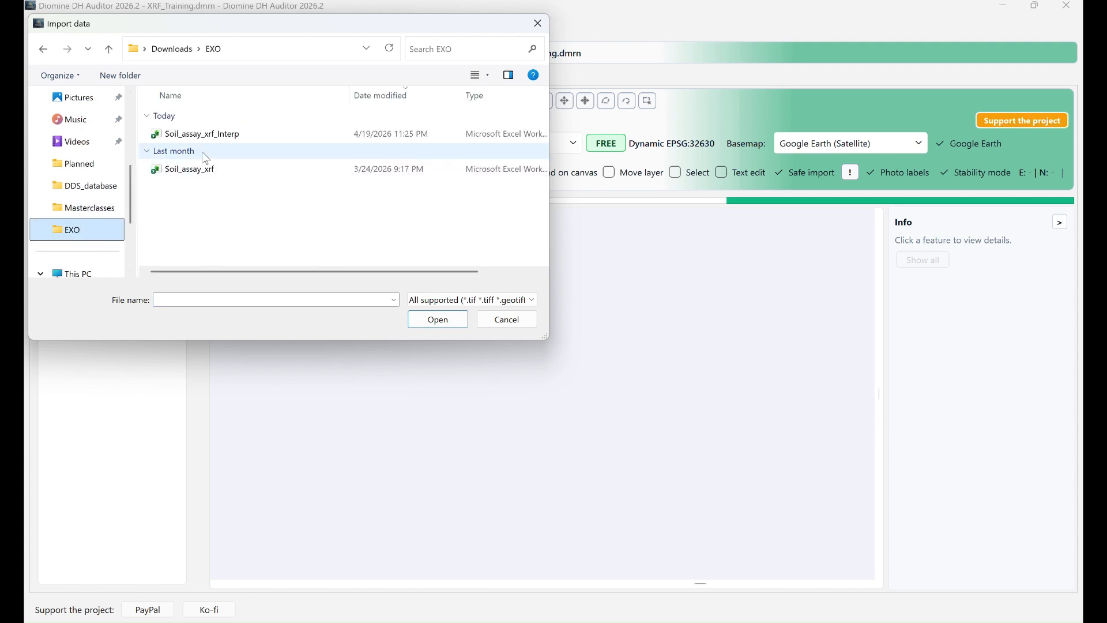
{"action": "left_click", "coordinate": [218, 135]}
{"action": "double_click", "coordinate": [217, 135]}
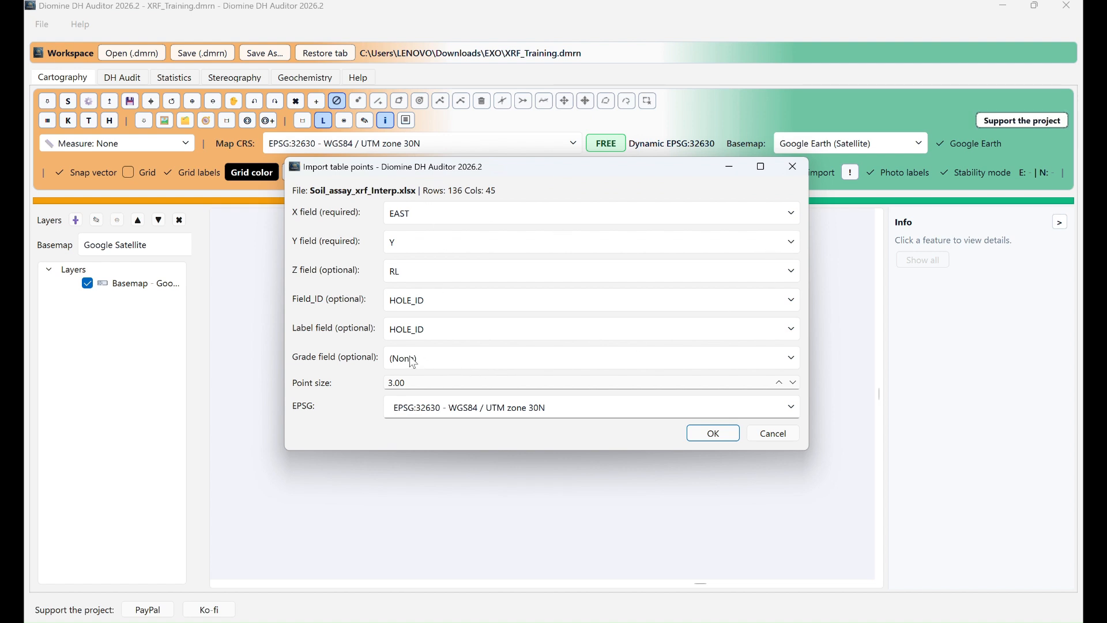
{"action": "left_click", "coordinate": [779, 383]}
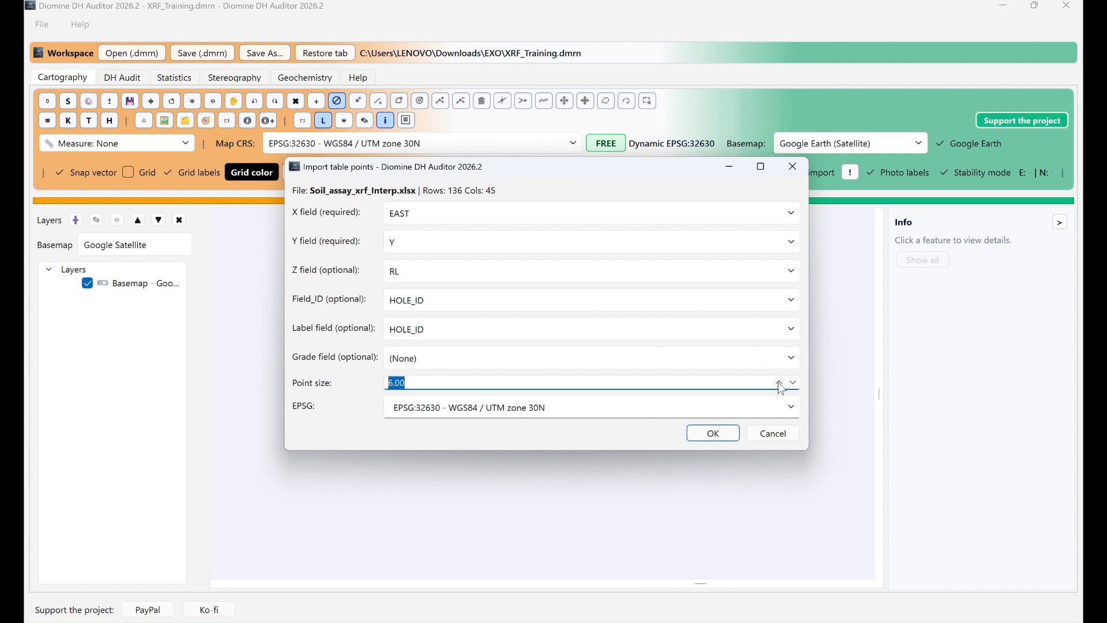
{"action": "left_click", "coordinate": [728, 435]}
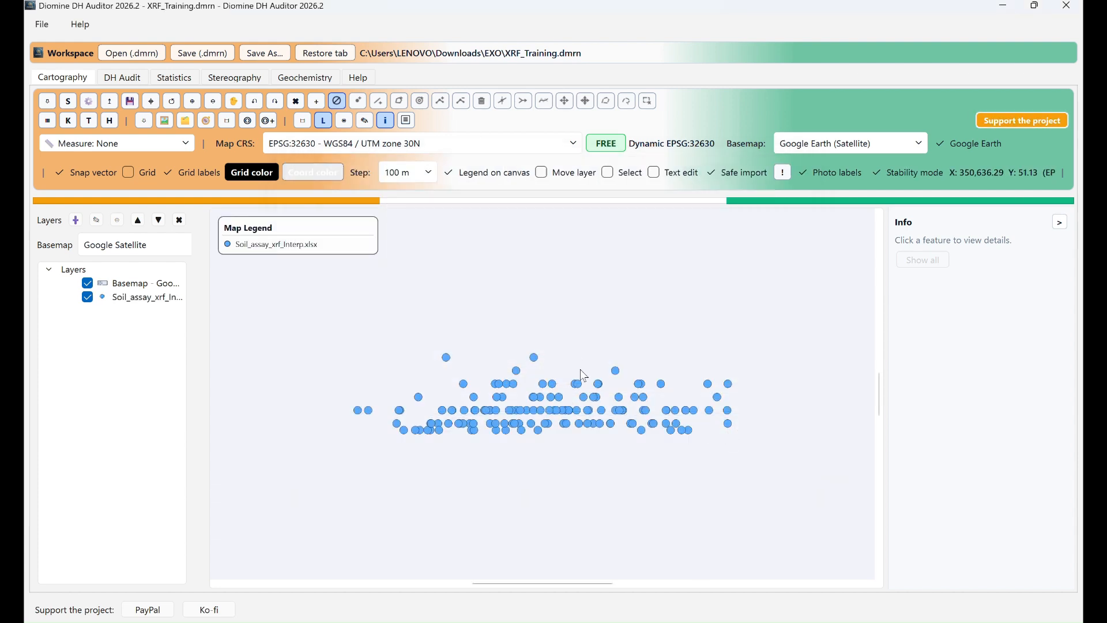
{"action": "scroll", "coordinate": [576, 358], "scroll_direction": "up", "scroll_amount": 3}
{"action": "scroll", "coordinate": [576, 358], "scroll_direction": "down", "scroll_amount": 3}
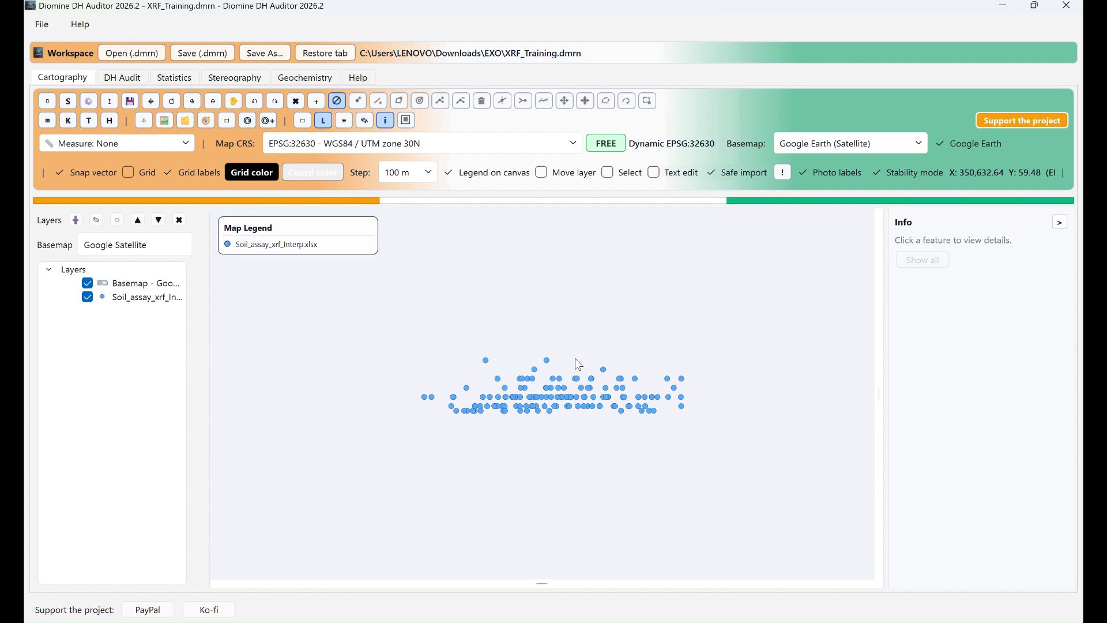
Set the Soil_assay_xrf_Interp layer's renderer to Categorized on the Zr/Ti_Class field and generate its classes.
{"action": "double_click", "coordinate": [135, 301]}
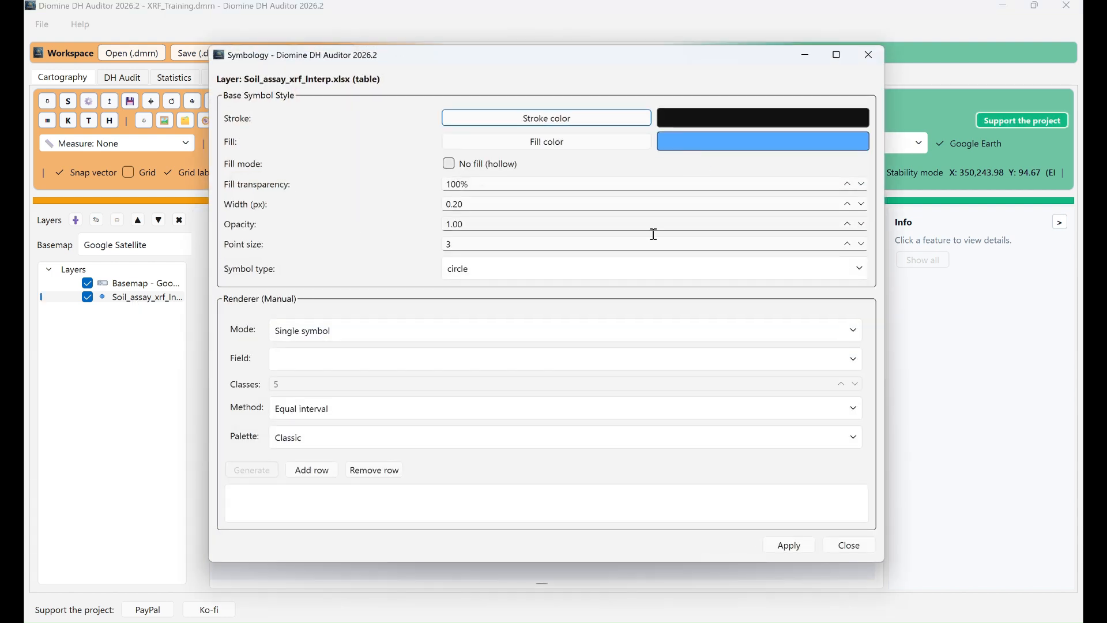
{"action": "left_click", "coordinate": [503, 339]}
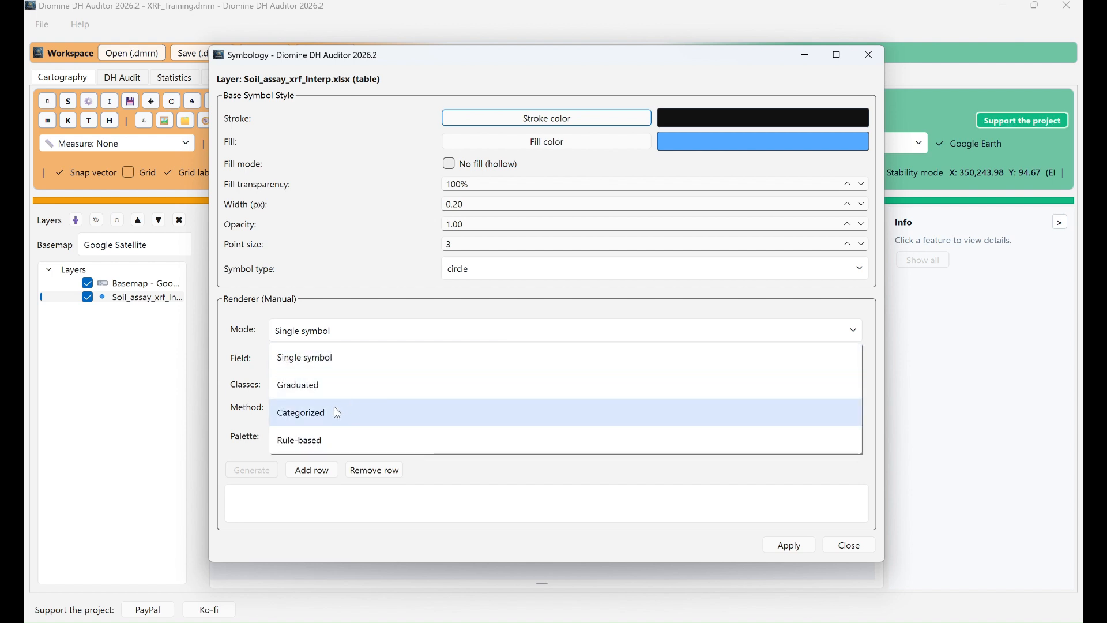
{"action": "left_click", "coordinate": [337, 412]}
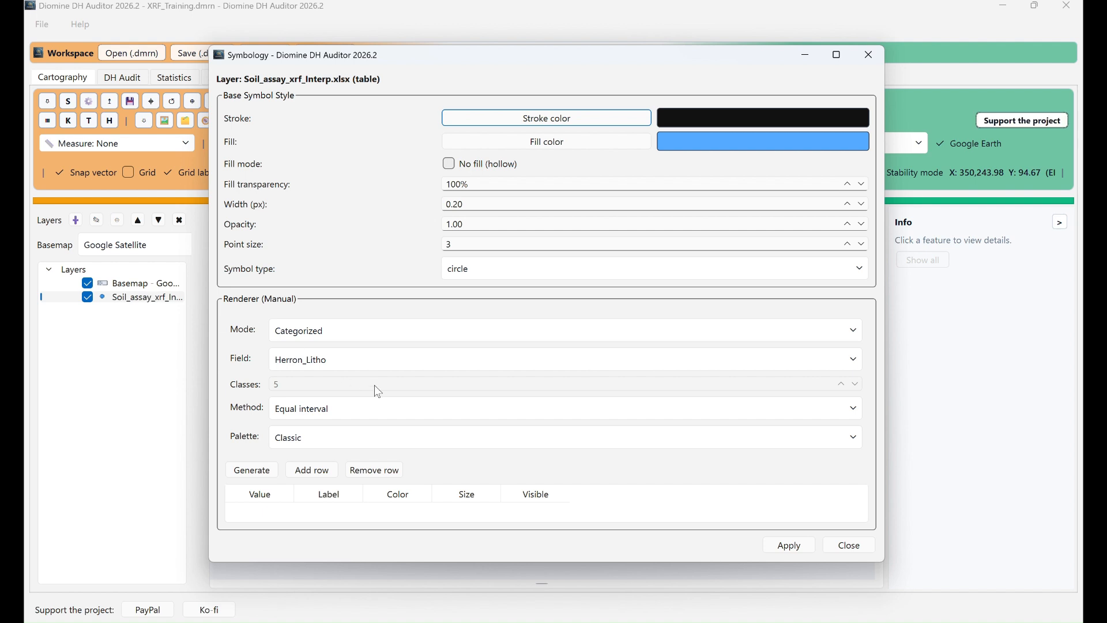
{"action": "left_click", "coordinate": [348, 355]}
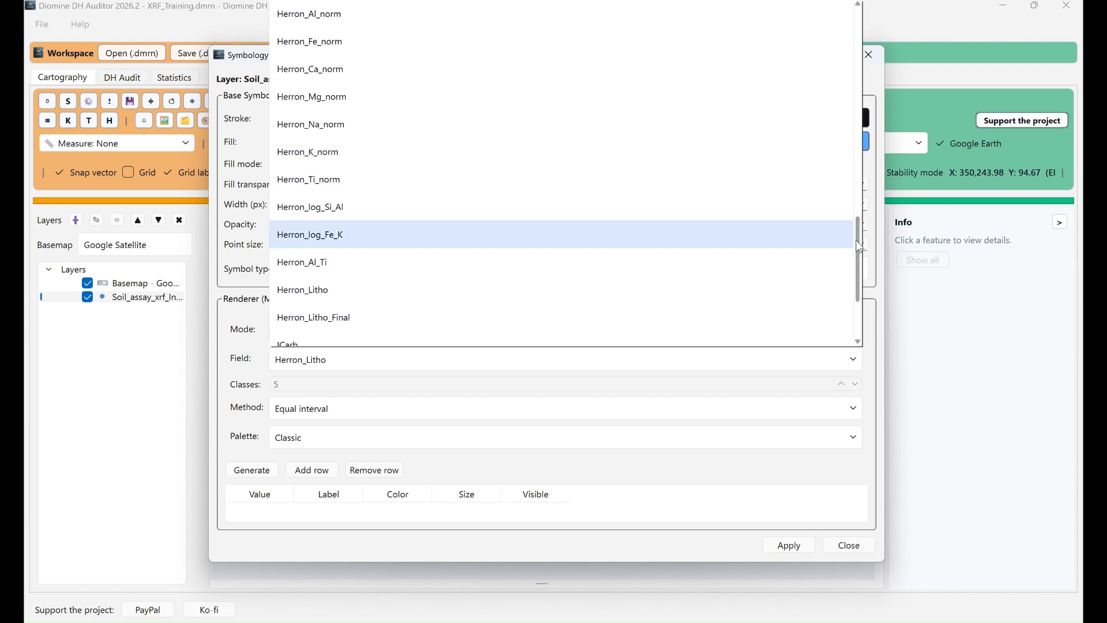
{"action": "left_click_drag", "start_coordinate": [860, 247], "coordinate": [859, 184]}
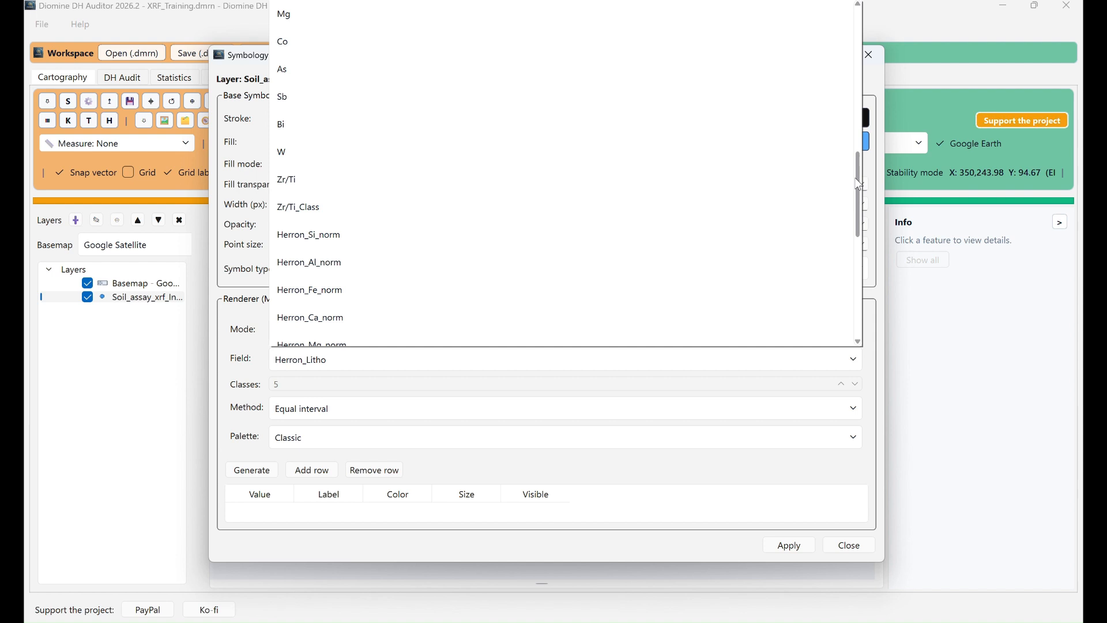
{"action": "left_click", "coordinate": [324, 213]}
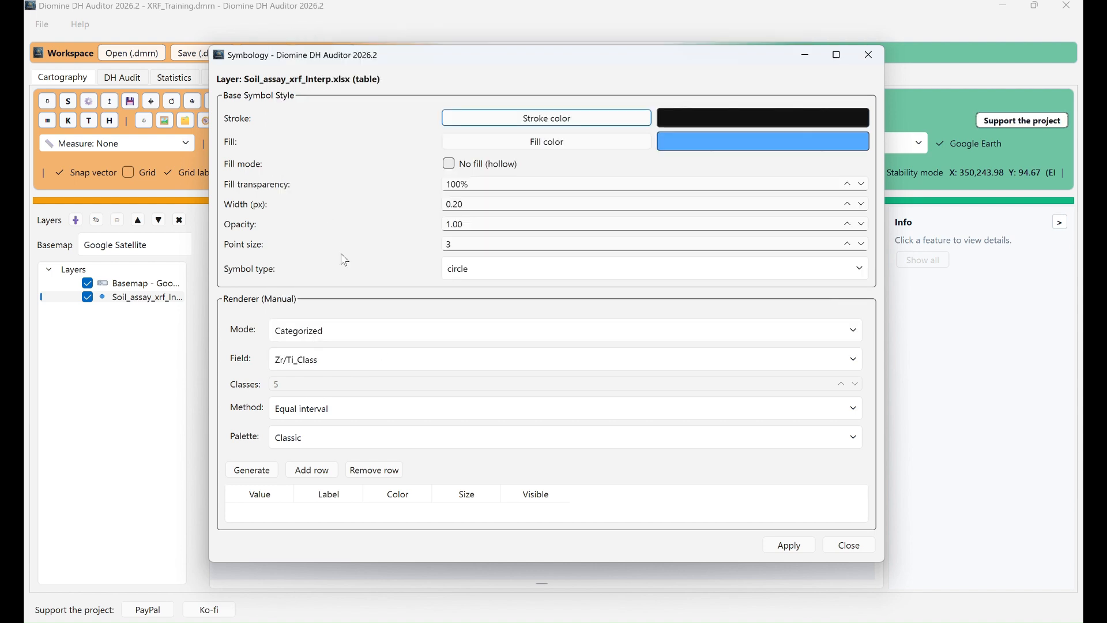
{"action": "left_click", "coordinate": [252, 470]}
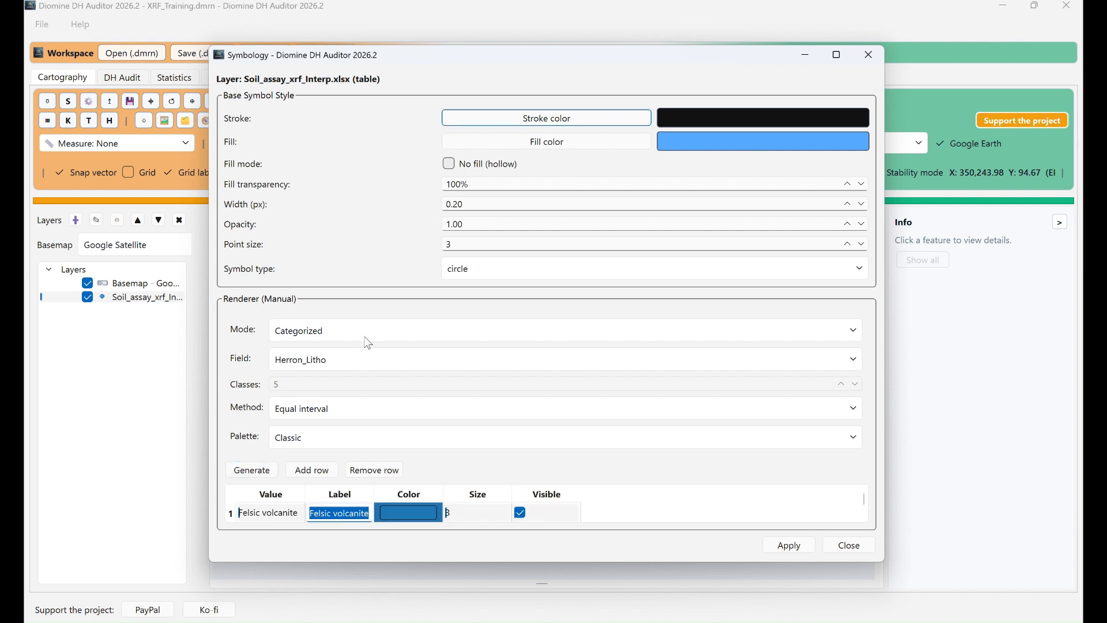
Reselect Zr/Ti_Class as the field of the categorized renderer.
{"action": "left_click", "coordinate": [365, 360]}
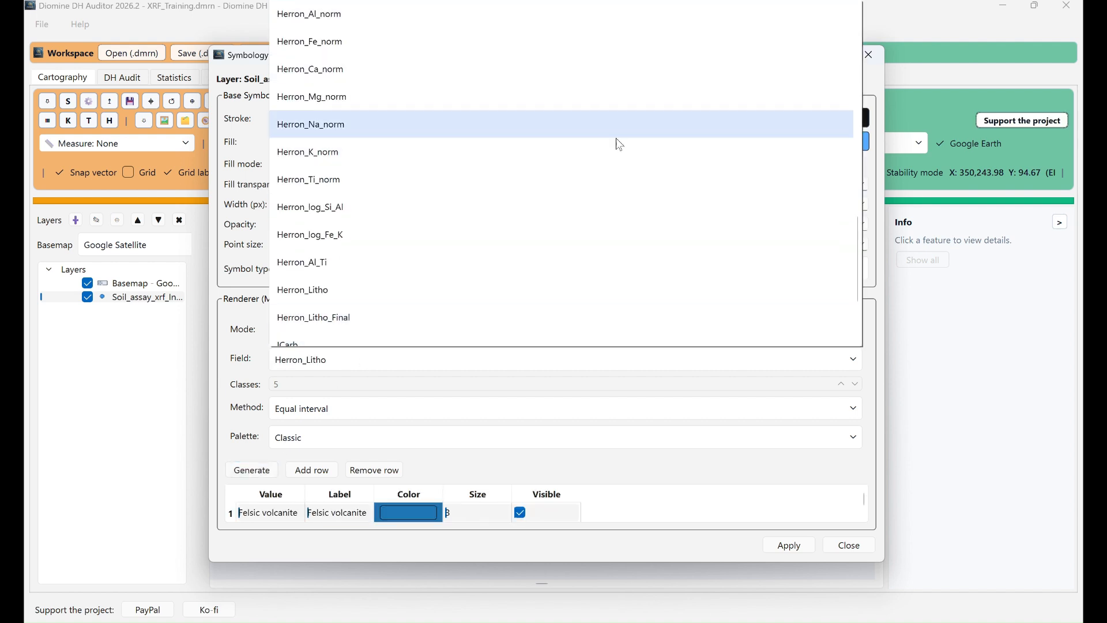
{"action": "left_click_drag", "start_coordinate": [855, 240], "coordinate": [866, 164]}
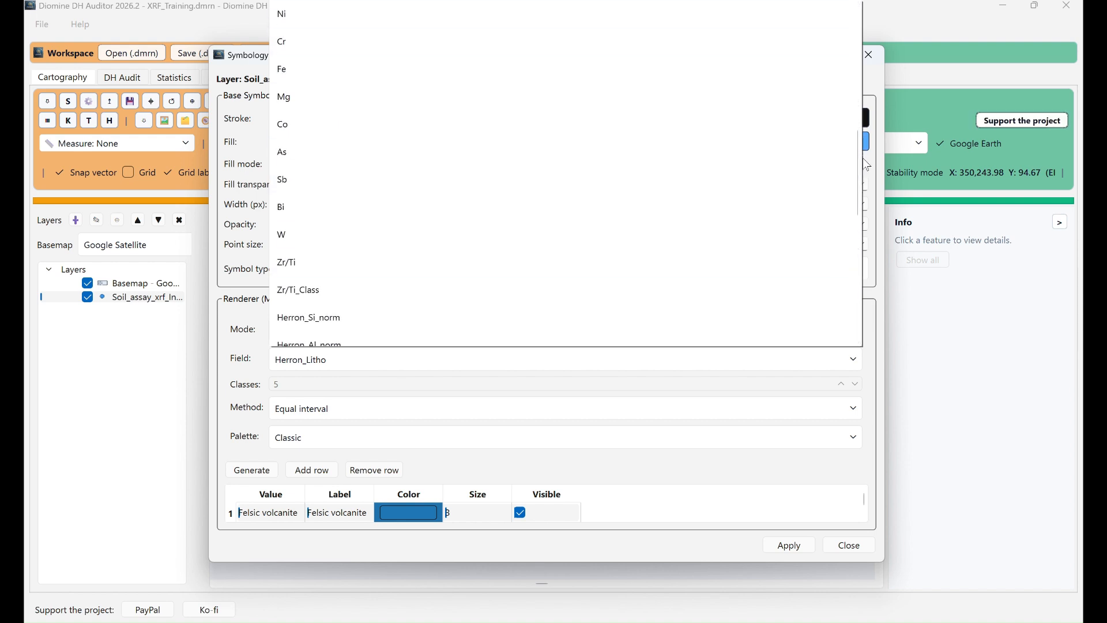
{"action": "left_click", "coordinate": [421, 294]}
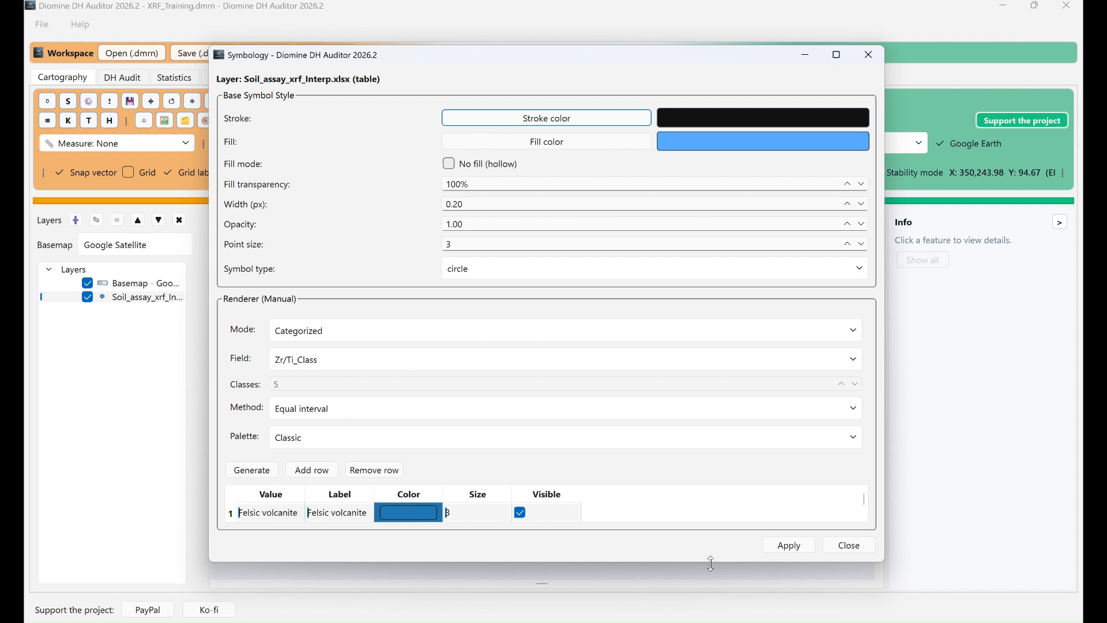
Enlarge the symbology window and color the Felsic volcanite class pink and the Intermediaire class purple.
{"action": "left_click_drag", "start_coordinate": [711, 563], "coordinate": [719, 620]}
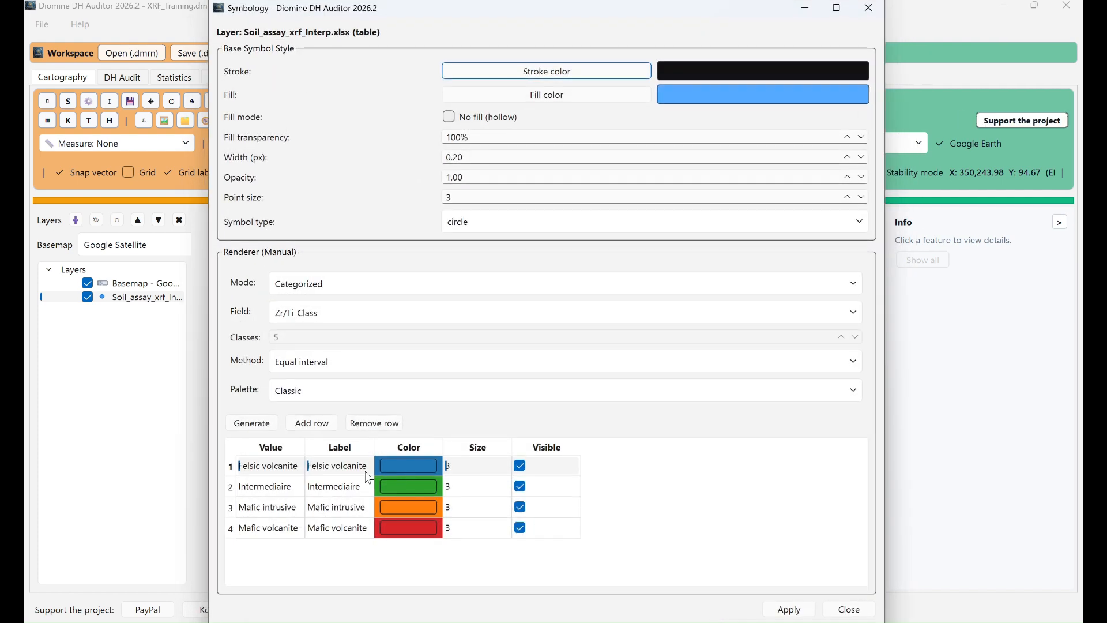
{"action": "left_click", "coordinate": [403, 467]}
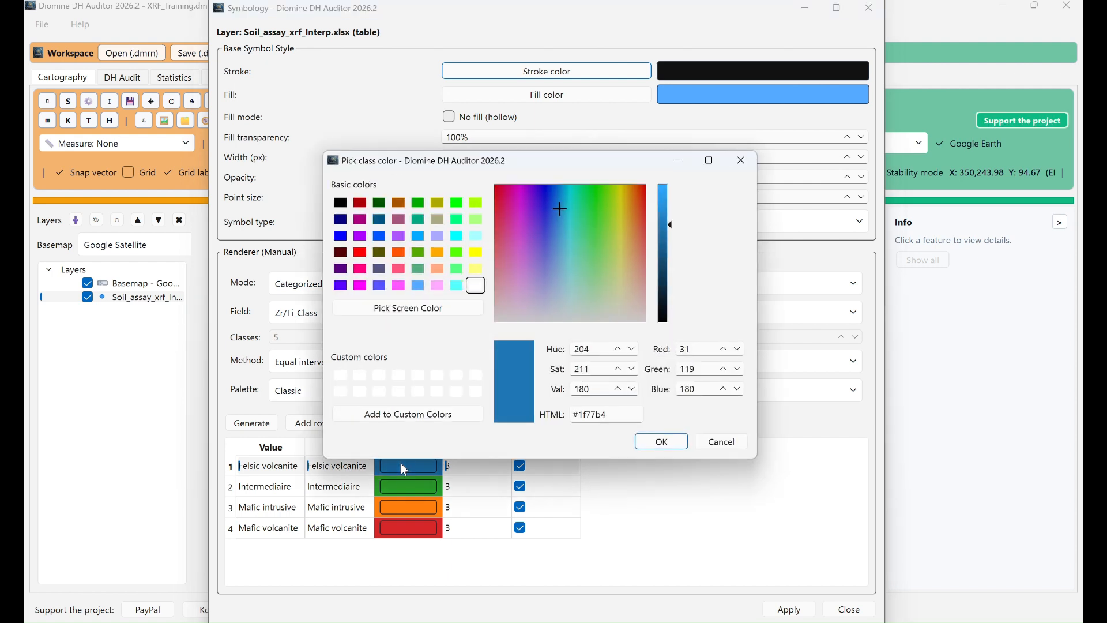
{"action": "left_click", "coordinate": [402, 287]}
{"action": "left_click", "coordinate": [675, 443]}
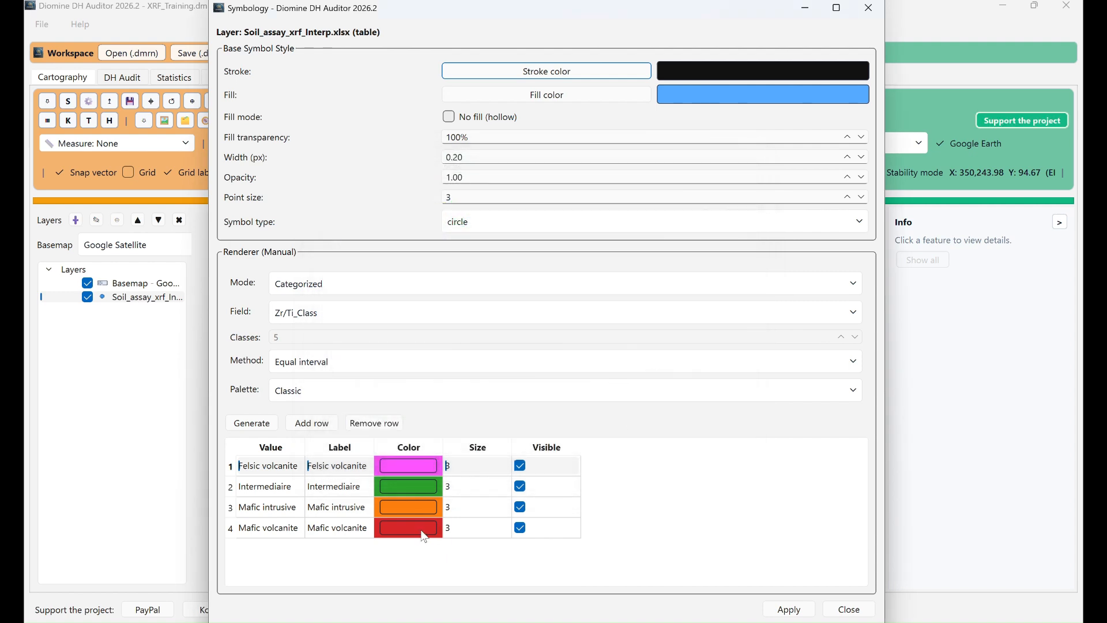
{"action": "left_click", "coordinate": [407, 489]}
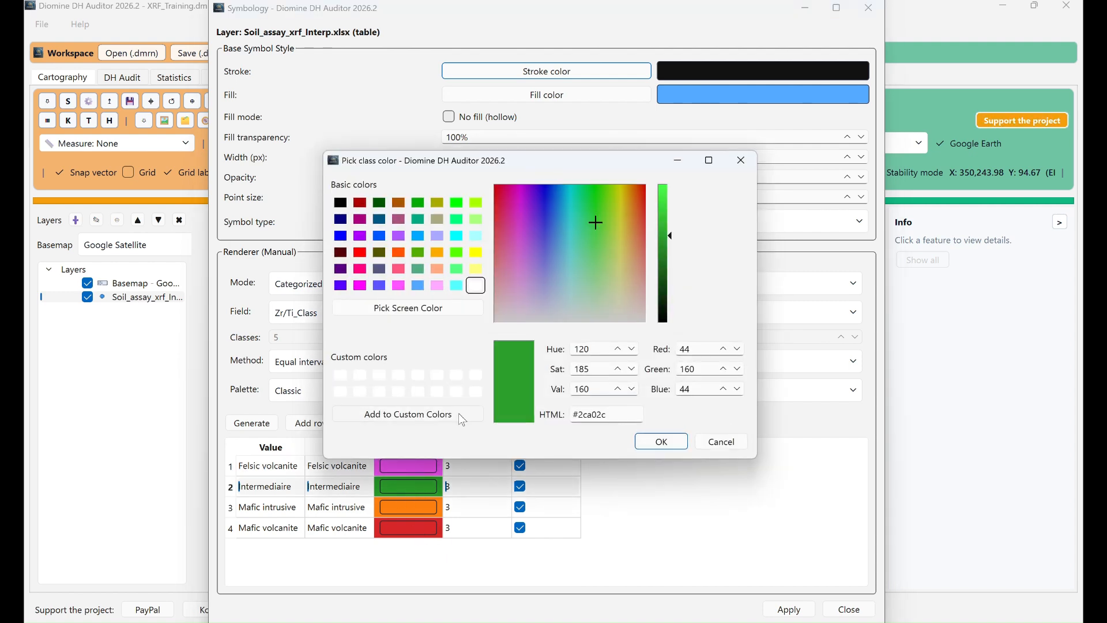
{"action": "left_click", "coordinate": [361, 236]}
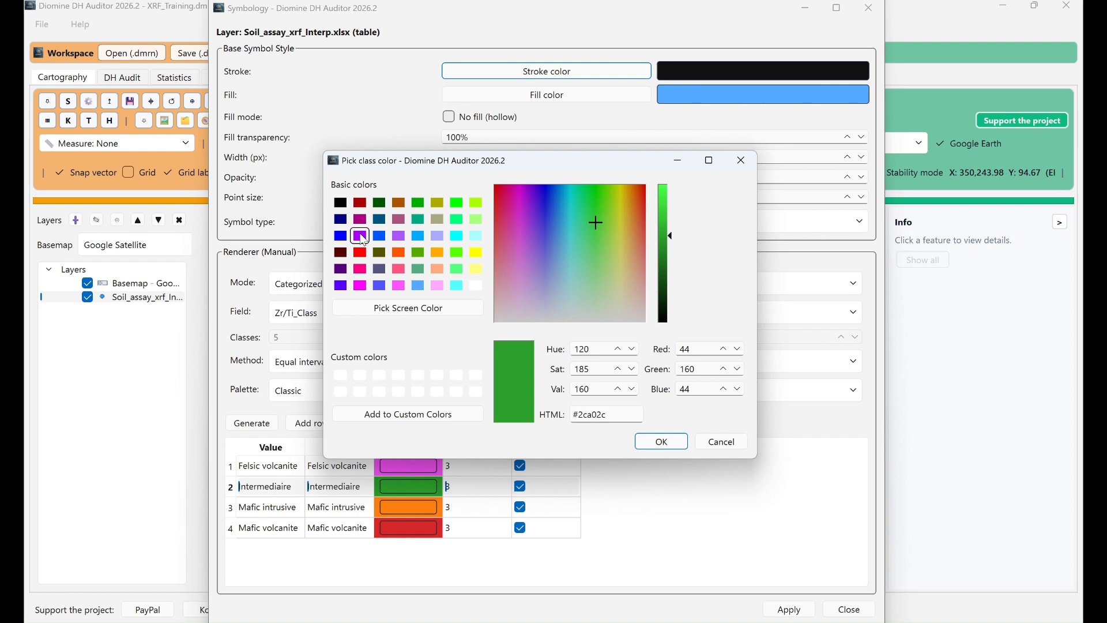
{"action": "left_click", "coordinate": [662, 441]}
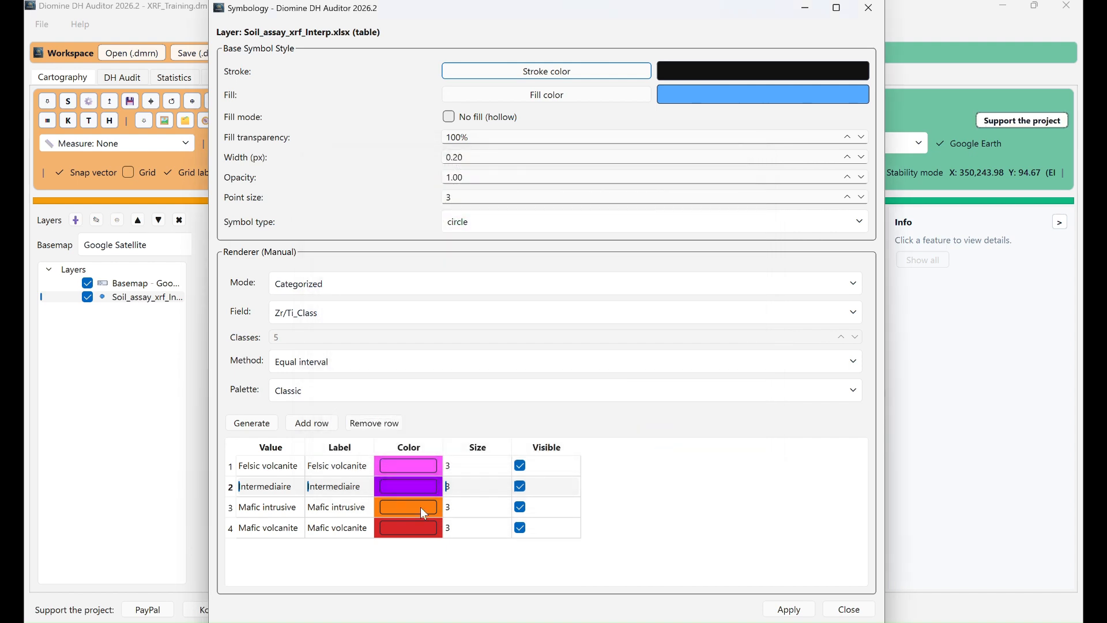
Color the Mafic intrusive class dark green (#005500) and the Mafic volcanite class light blue (#00aaff).
{"action": "double_click", "coordinate": [424, 513]}
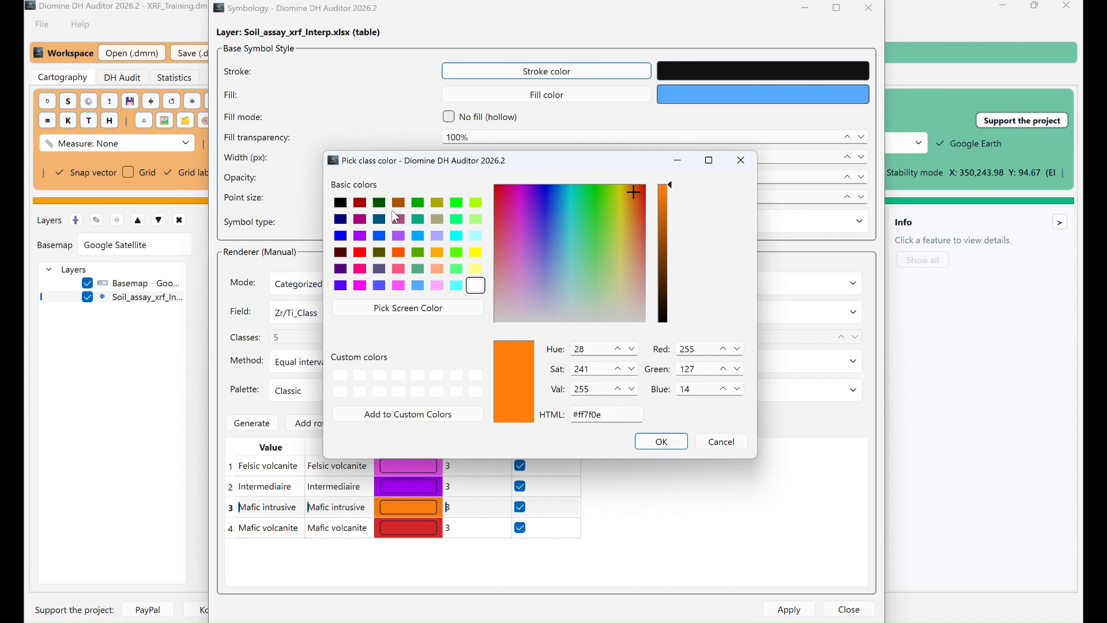
{"action": "left_click", "coordinate": [380, 203]}
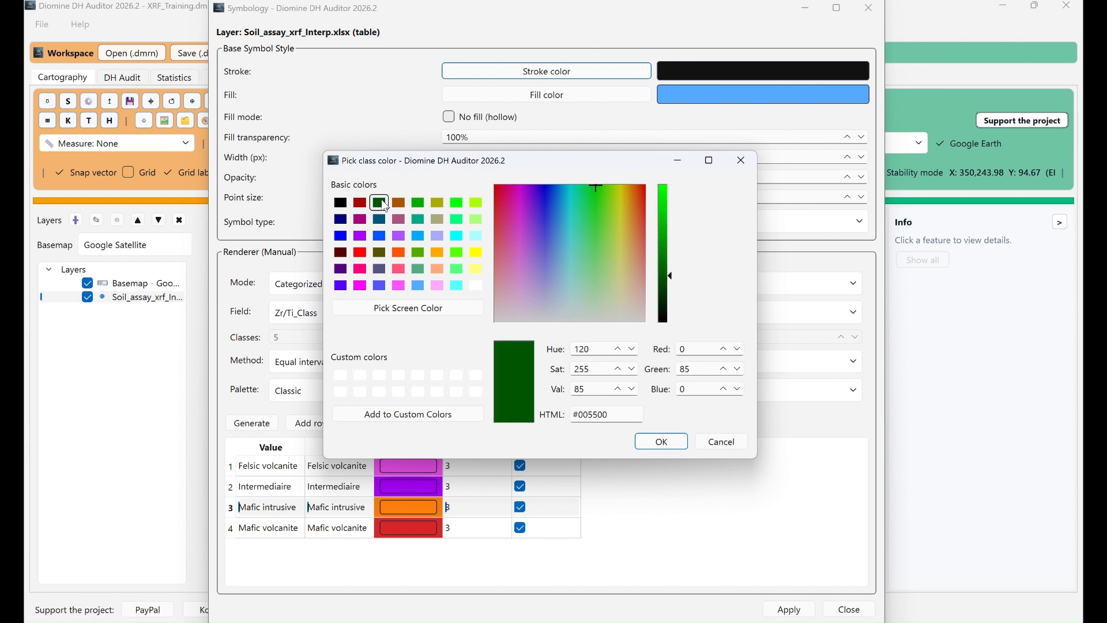
{"action": "left_click", "coordinate": [663, 442]}
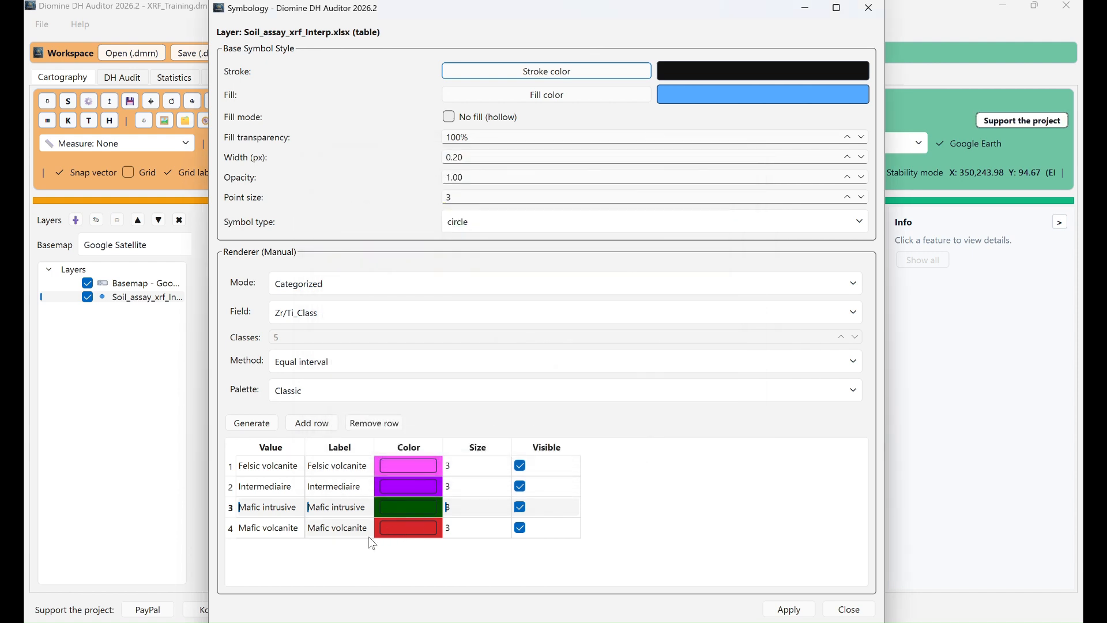
{"action": "double_click", "coordinate": [403, 530]}
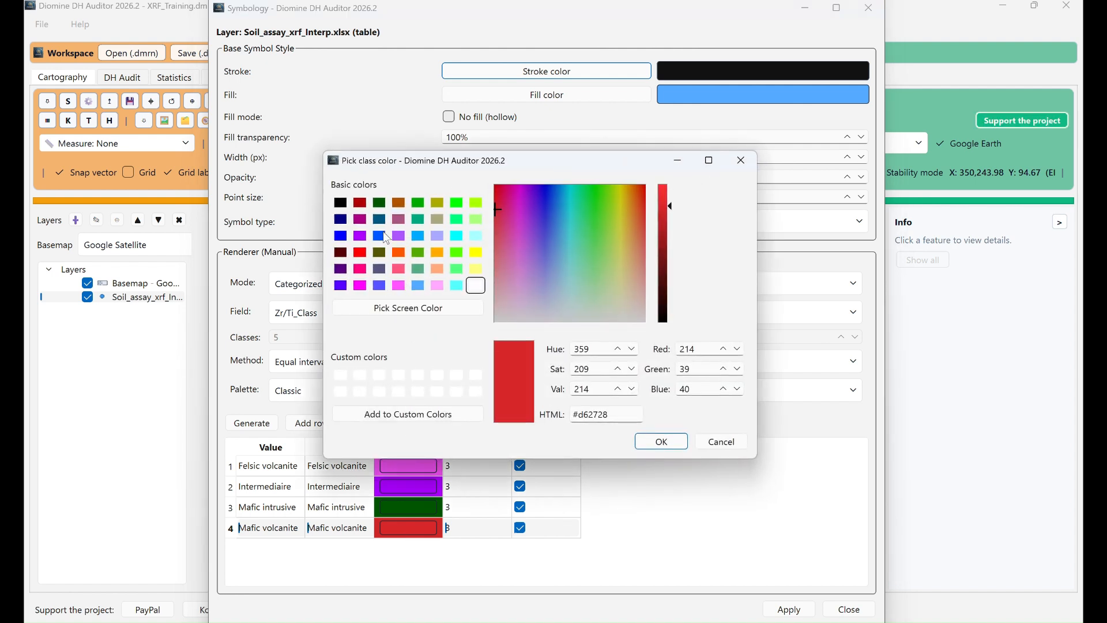
{"action": "left_click", "coordinate": [418, 236]}
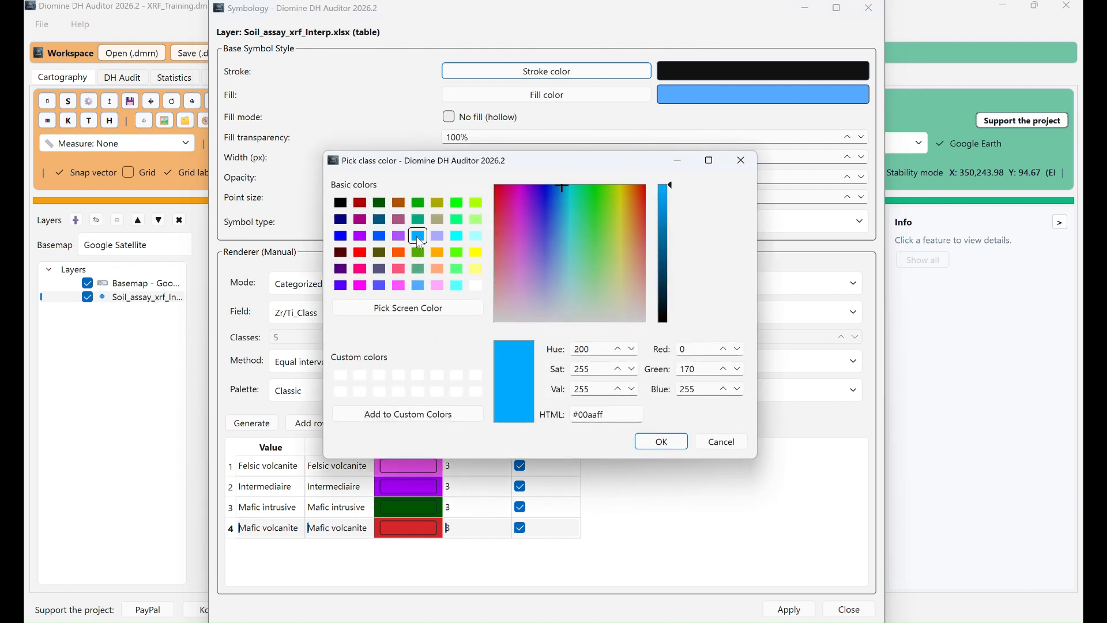
{"action": "left_click", "coordinate": [650, 445]}
Apply the categorized symbology to the soil assay layer and close its settings.
{"action": "left_click", "coordinate": [790, 610]}
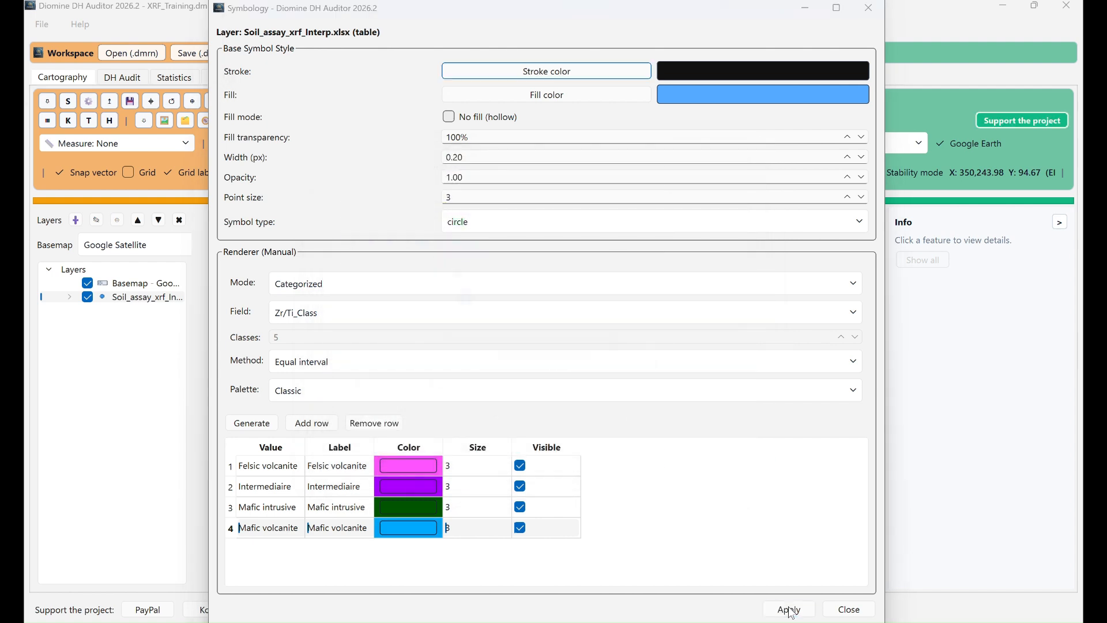
{"action": "left_click", "coordinate": [612, 332]}
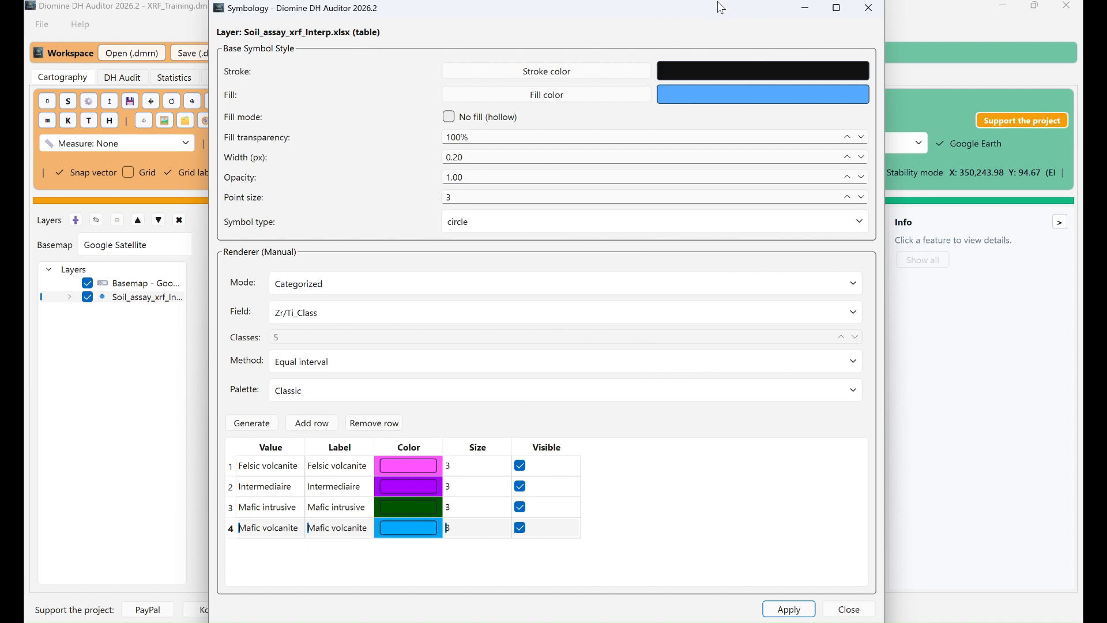
{"action": "left_click_drag", "start_coordinate": [717, 2], "coordinate": [681, 85]}
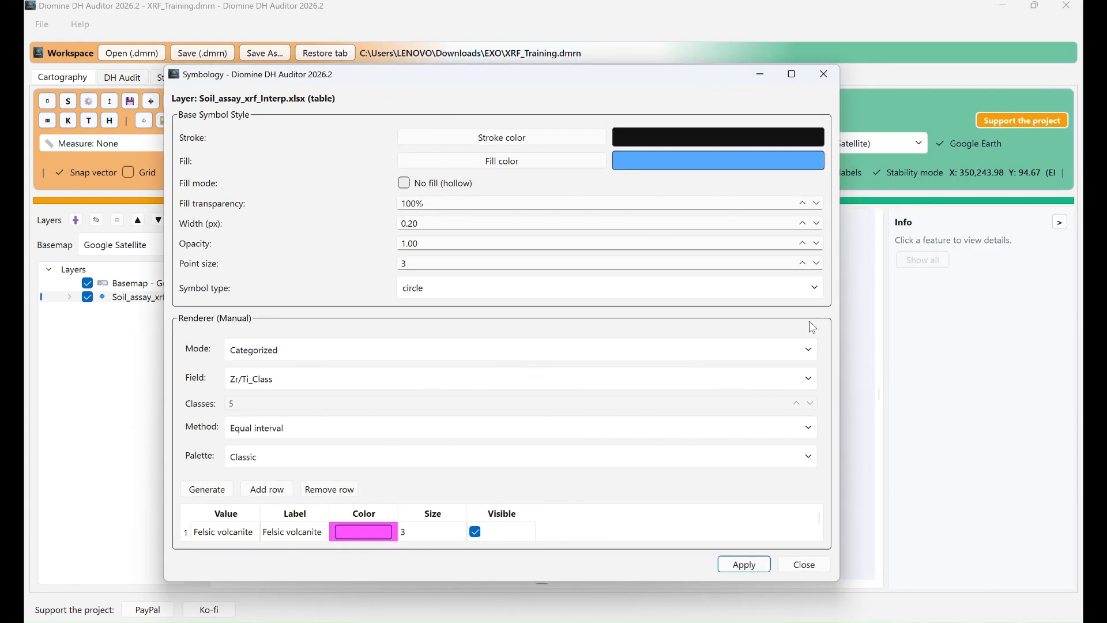
{"action": "left_click", "coordinate": [825, 79]}
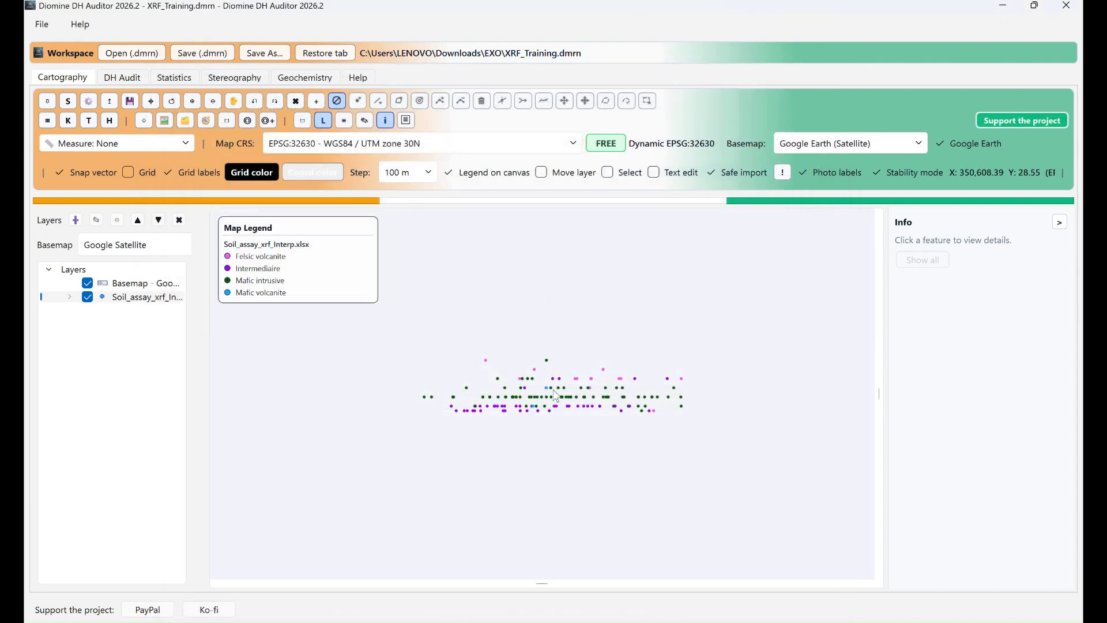
Create a manual vector layer with polygon geometry named Litho_xrf.
{"action": "scroll", "coordinate": [555, 395], "scroll_direction": "down", "scroll_amount": 2}
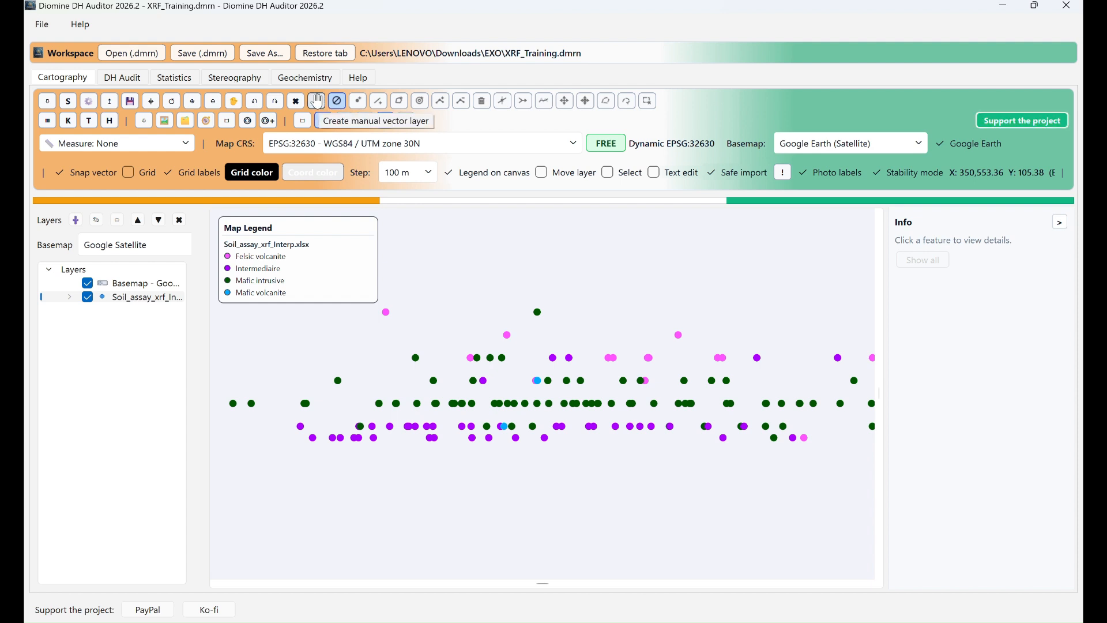
{"action": "left_click", "coordinate": [316, 101]}
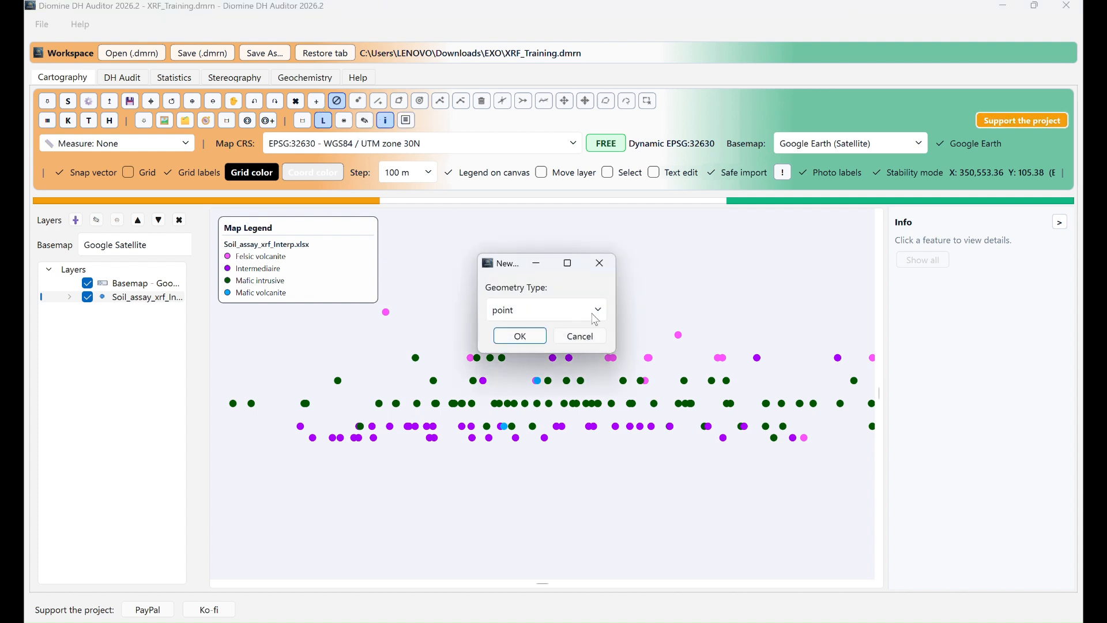
{"action": "left_click", "coordinate": [595, 319]}
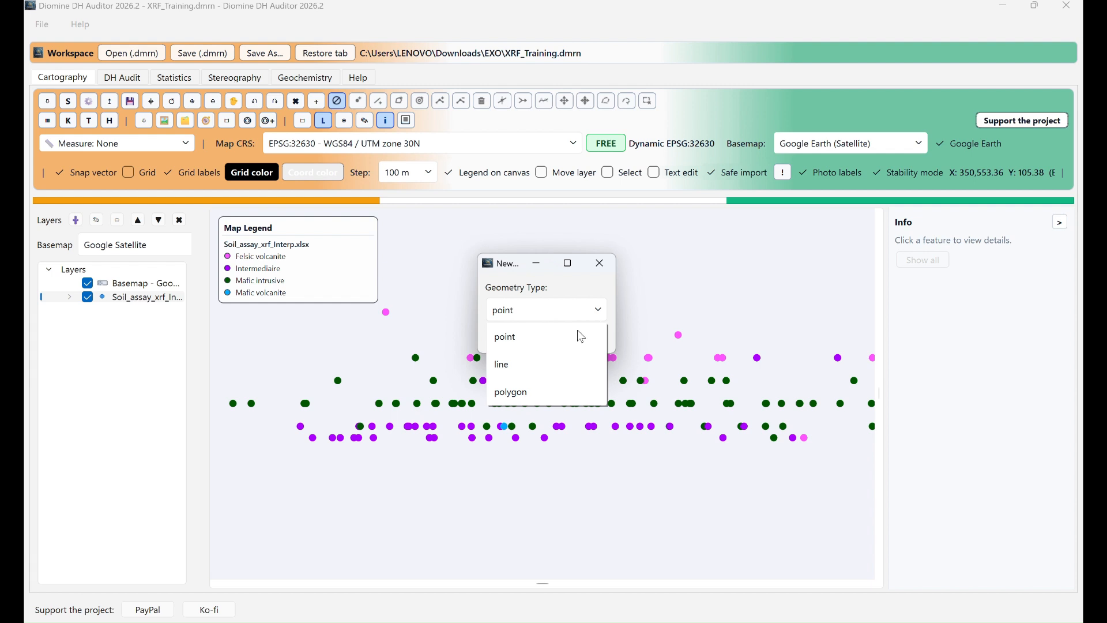
{"action": "left_click", "coordinate": [528, 394]}
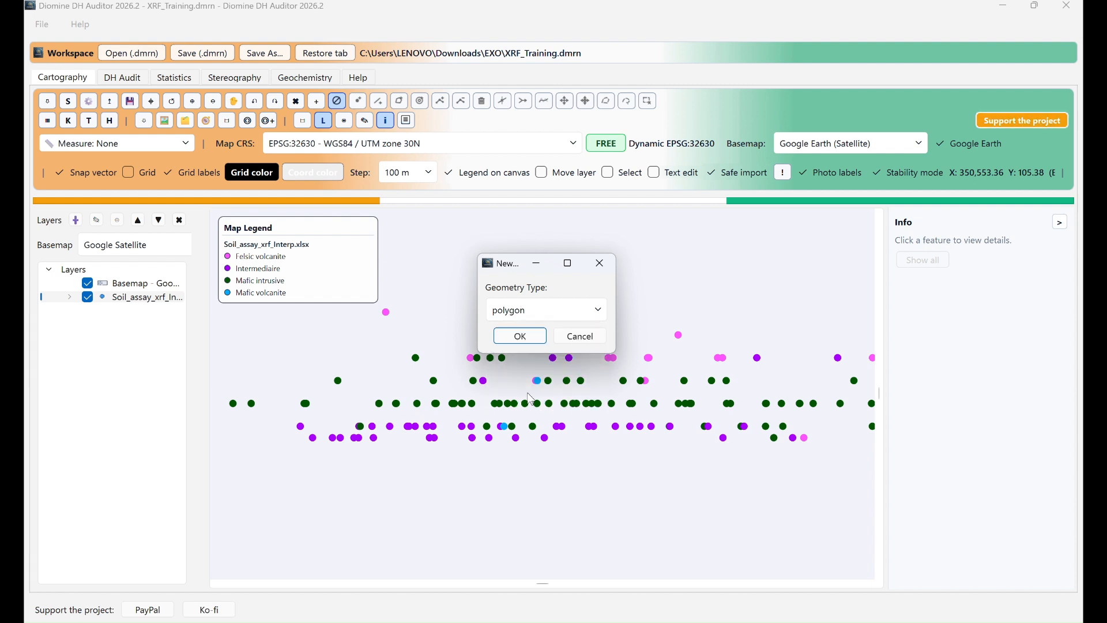
{"action": "left_click", "coordinate": [520, 336]}
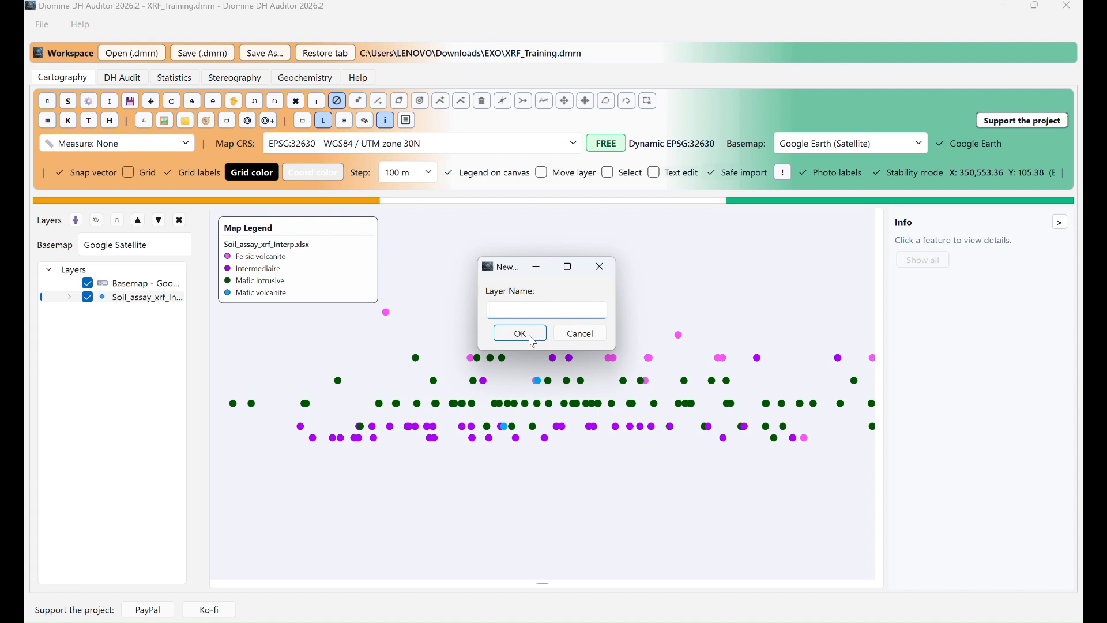
{"action": "type", "text": "Litho_xrf"}
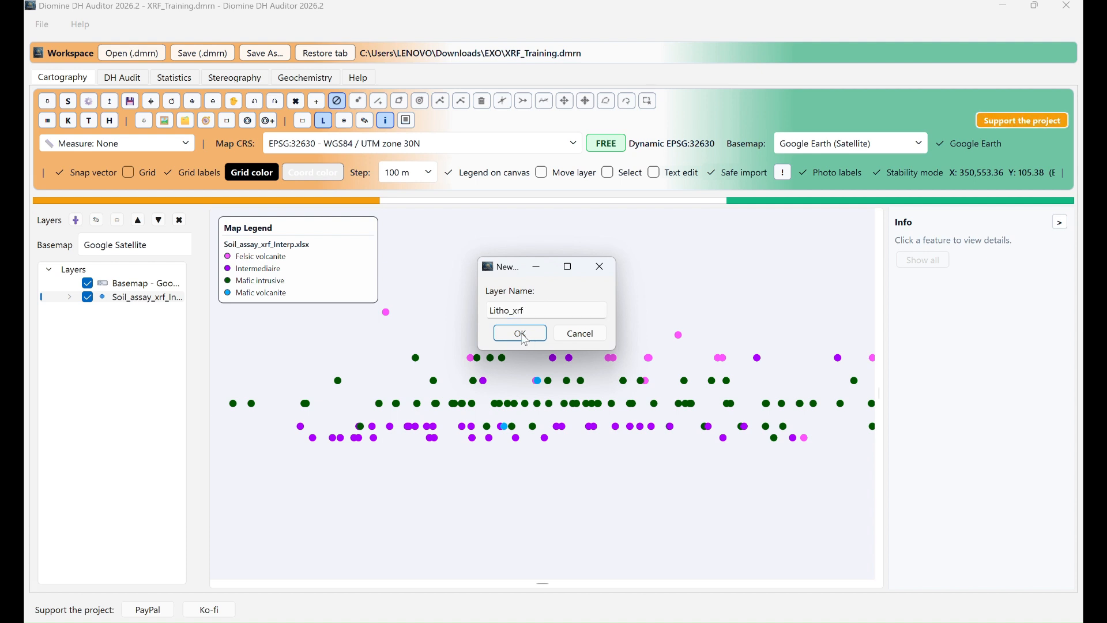
{"action": "left_click", "coordinate": [523, 338]}
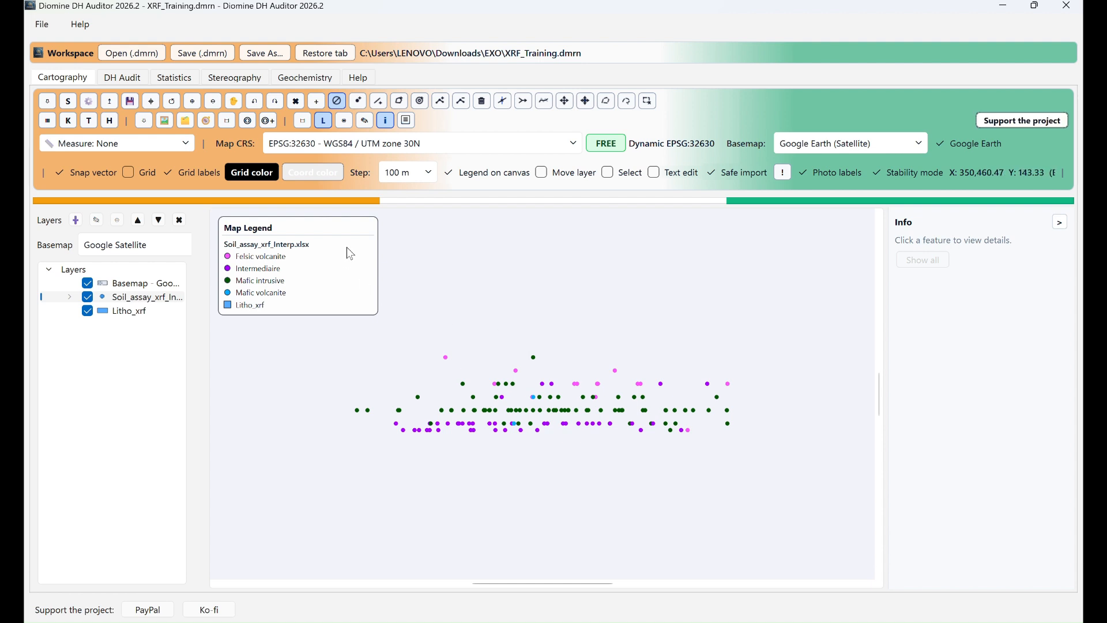
{"action": "left_click", "coordinate": [147, 311]}
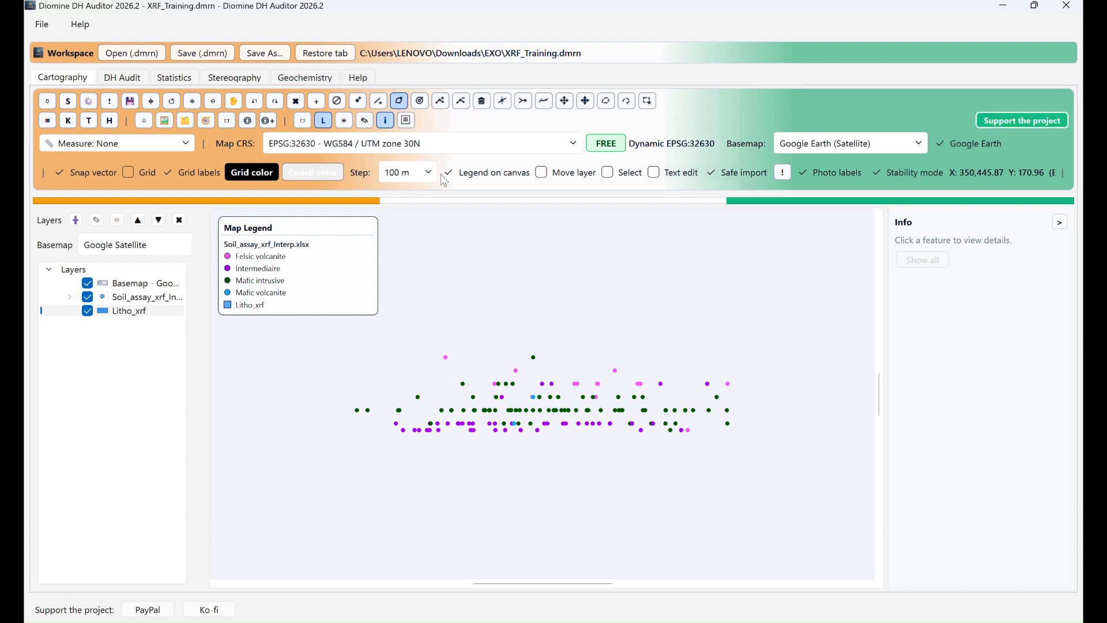
{"action": "scroll", "coordinate": [522, 432], "scroll_direction": "up", "scroll_amount": 5}
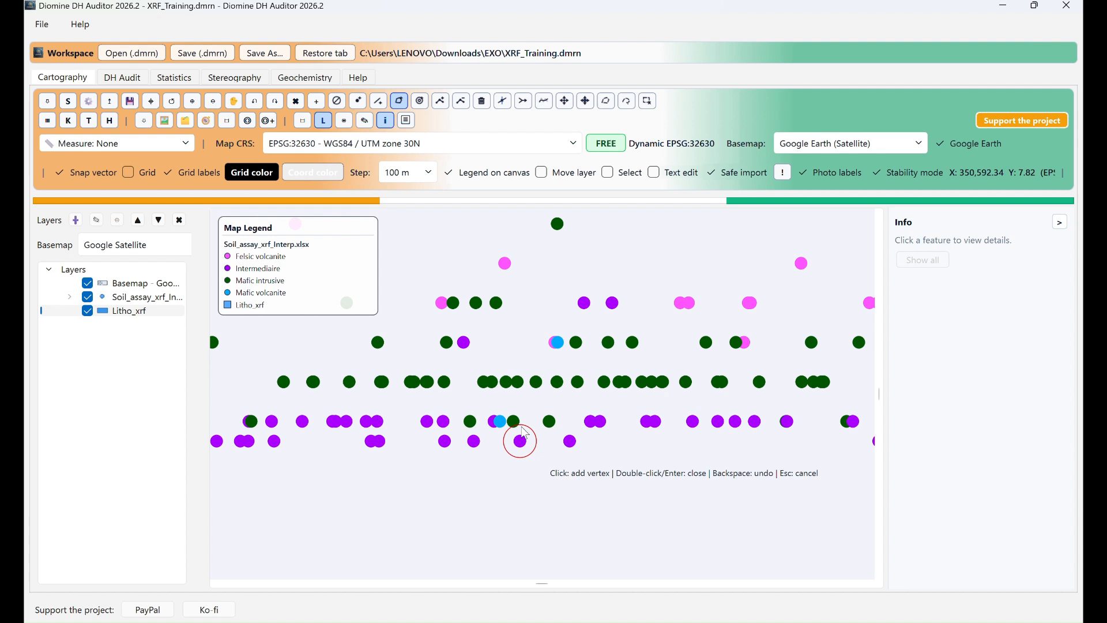
{"action": "scroll", "coordinate": [521, 432], "scroll_direction": "down", "scroll_amount": 2}
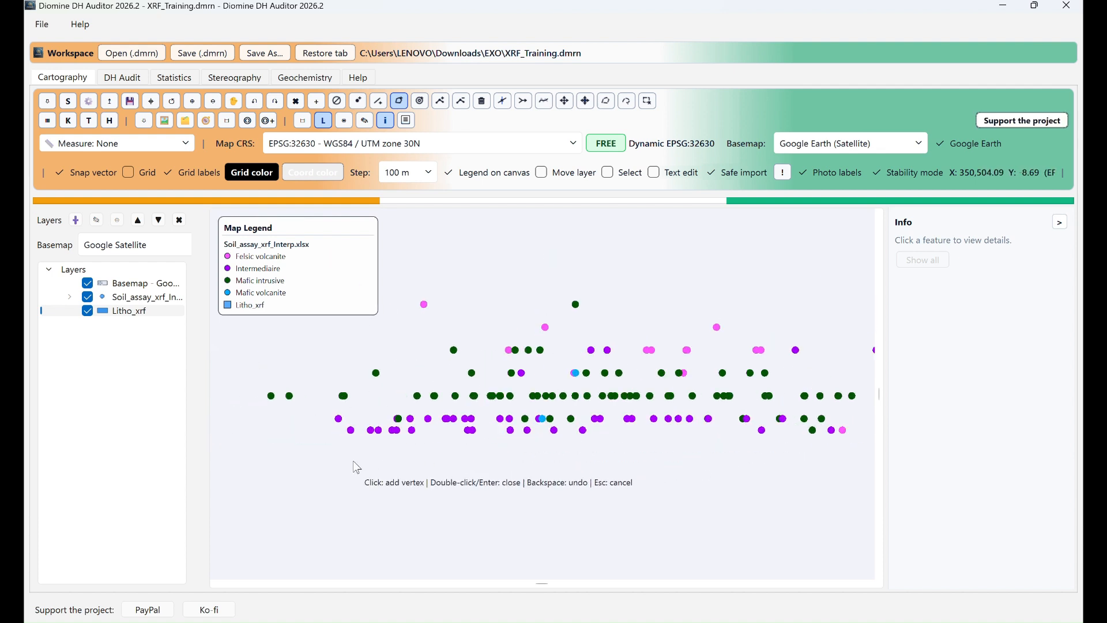
{"action": "scroll", "coordinate": [353, 460], "scroll_direction": "up", "scroll_amount": 2}
{"action": "left_click", "coordinate": [294, 404]}
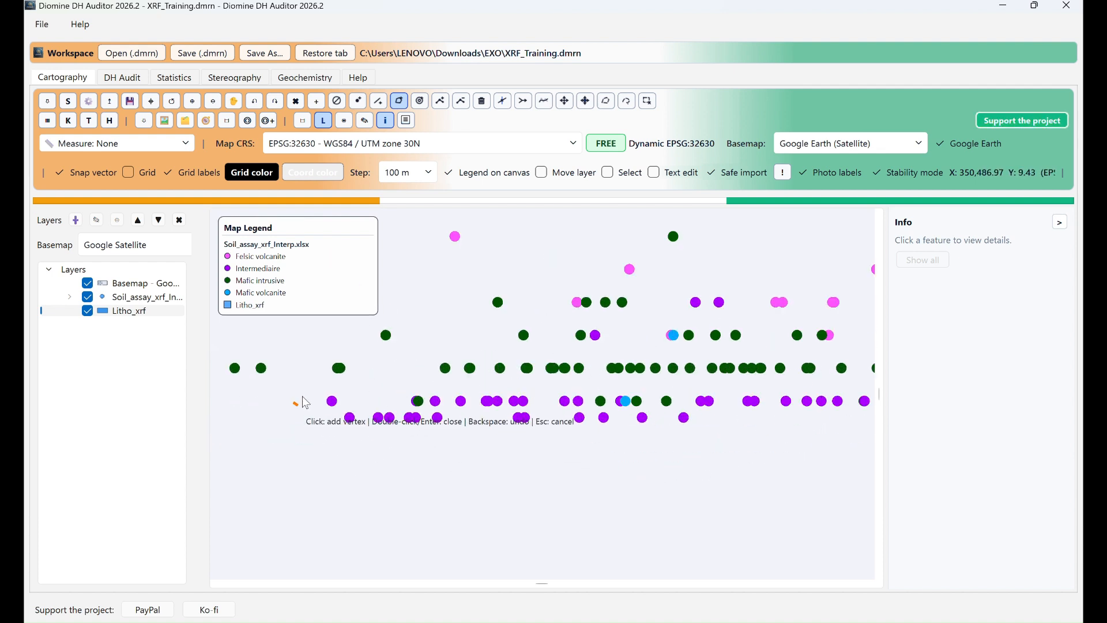
{"action": "left_click", "coordinate": [327, 381]}
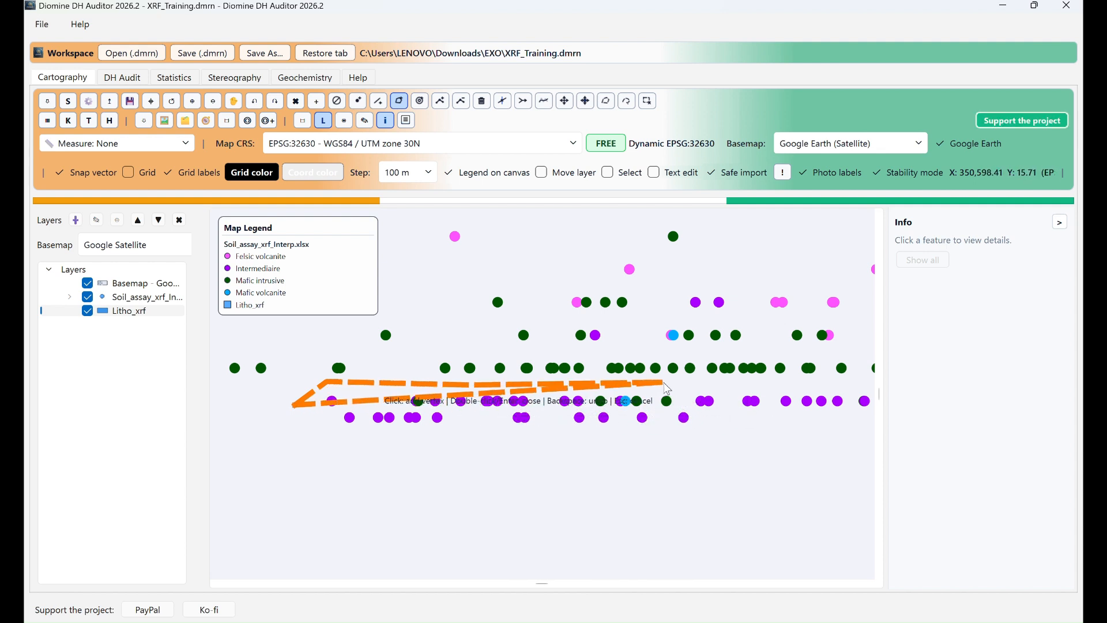
{"action": "left_click", "coordinate": [813, 382]}
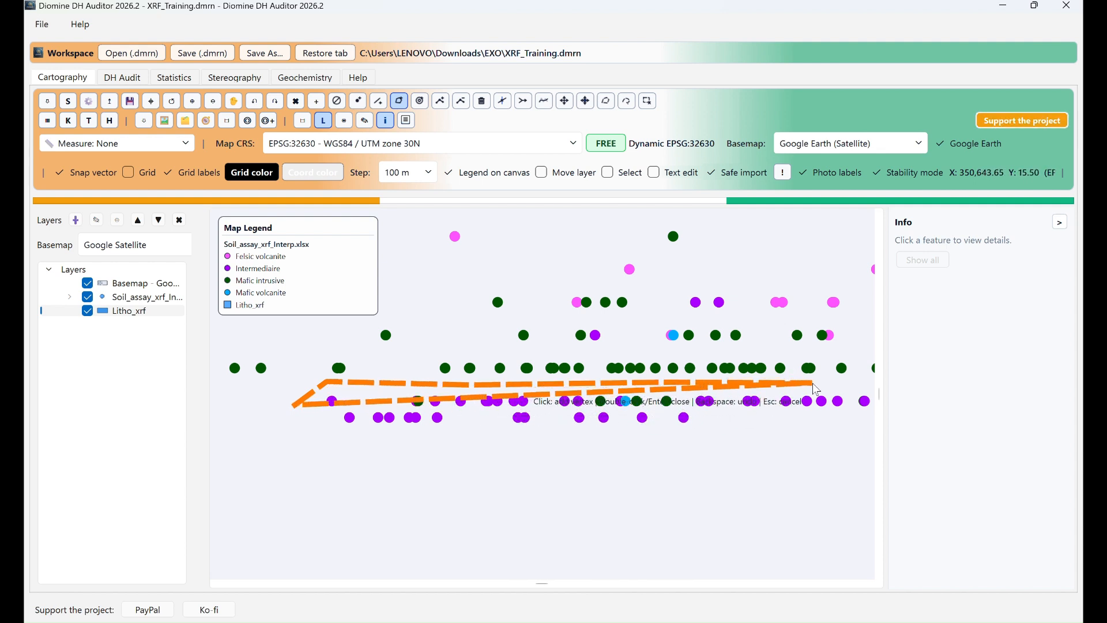
{"action": "scroll", "coordinate": [503, 327], "scroll_direction": "down", "scroll_amount": 3}
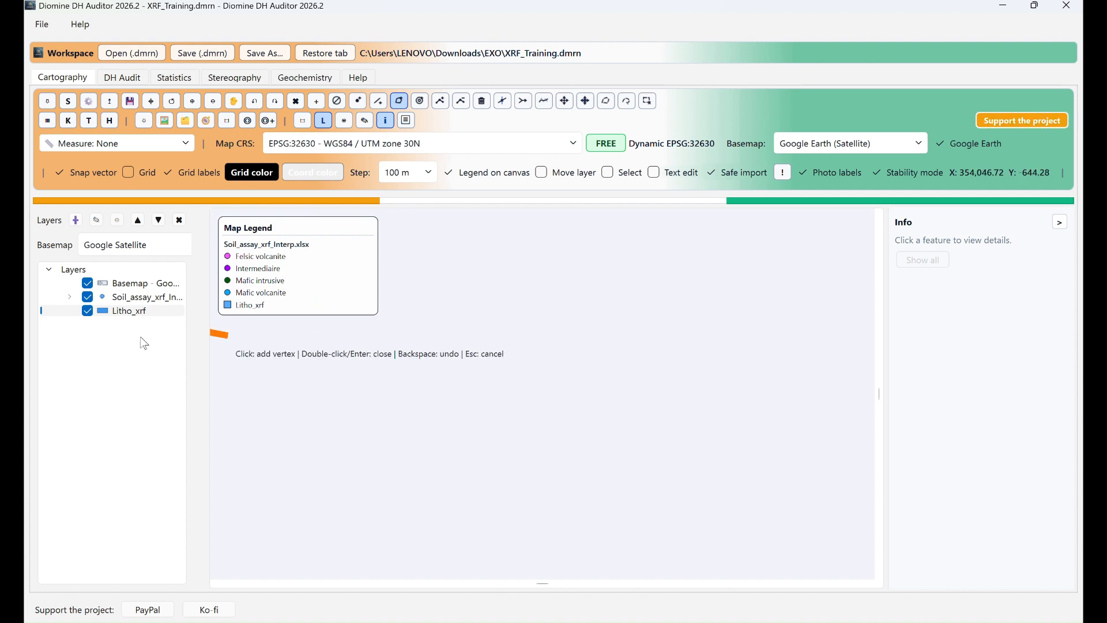
{"action": "right_click", "coordinate": [129, 308]}
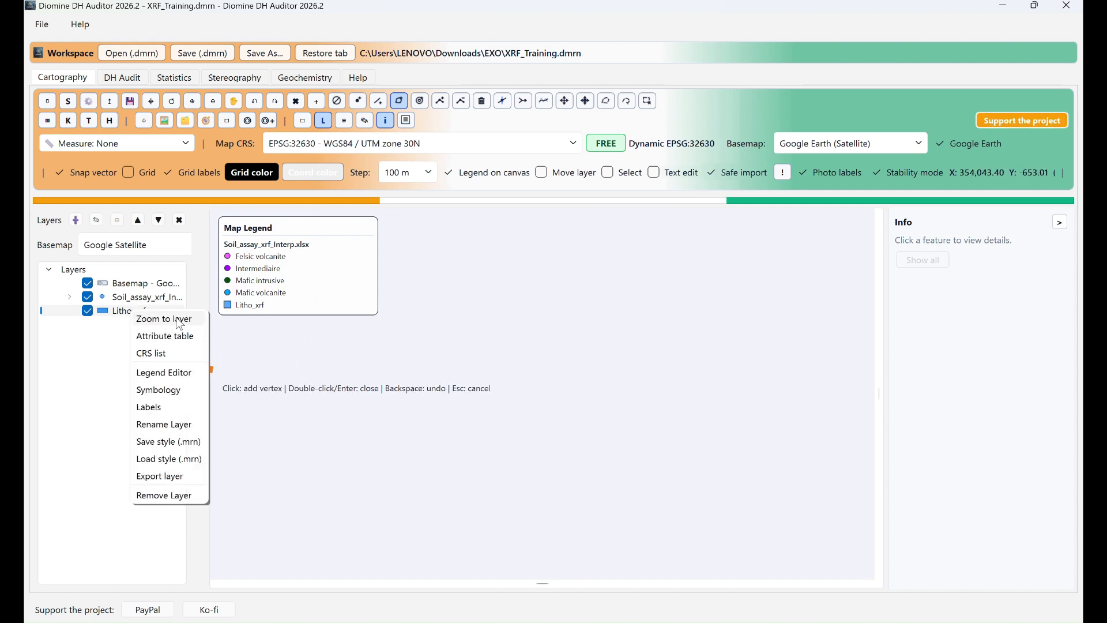
{"action": "left_click", "coordinate": [177, 317]}
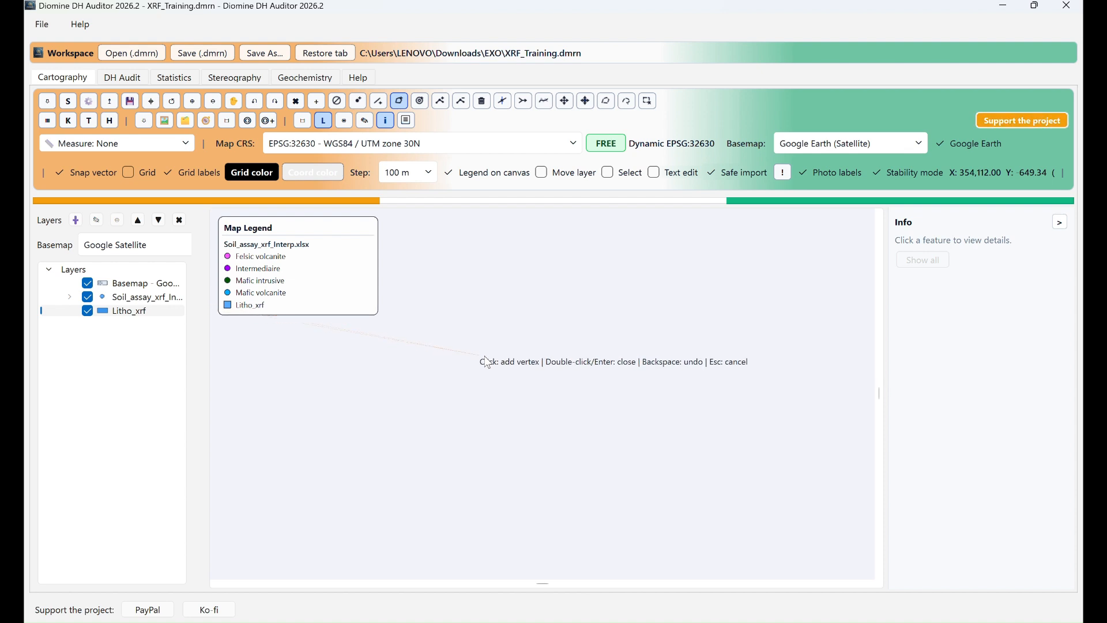
{"action": "left_click", "coordinate": [413, 341]}
{"action": "left_click", "coordinate": [353, 328]}
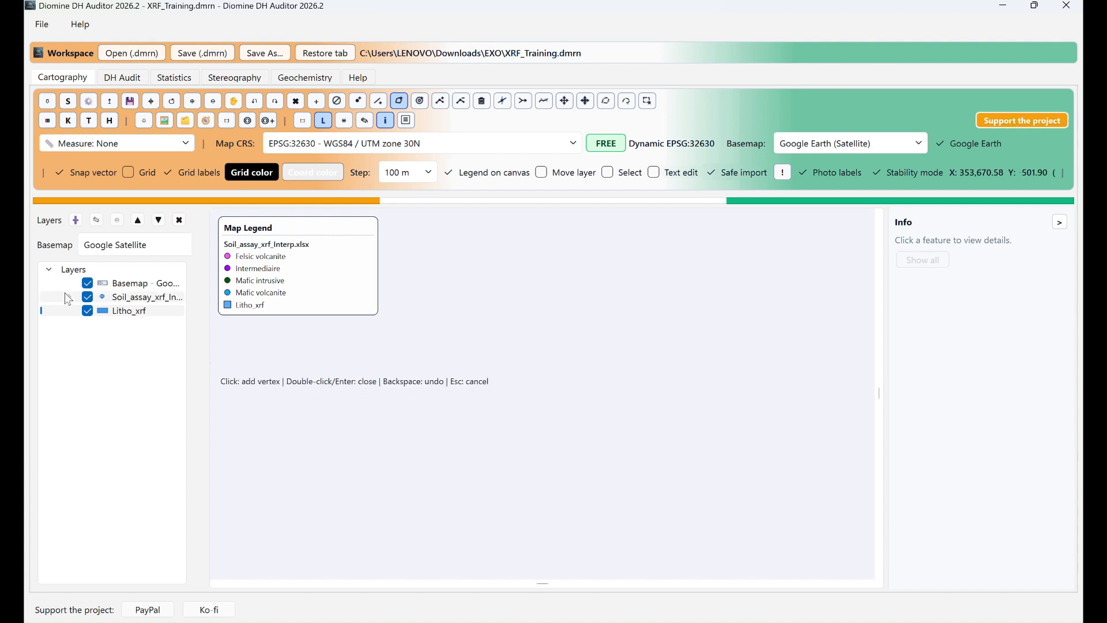
{"action": "right_click", "coordinate": [139, 298]}
{"action": "left_click", "coordinate": [165, 310]}
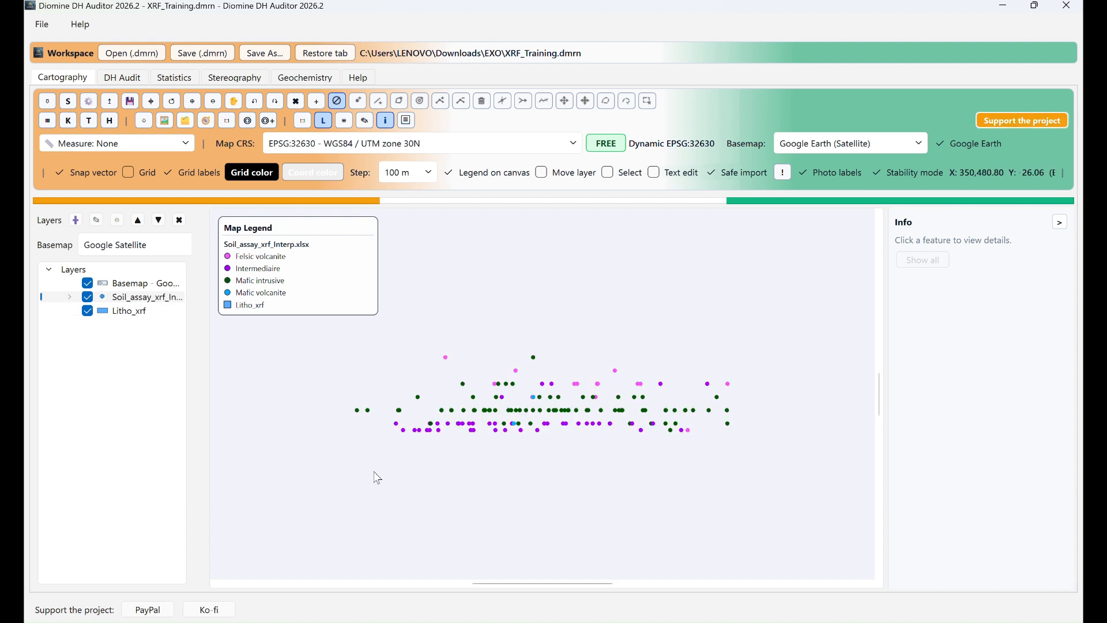
Draw a six-vertex polygon on the Litho_xrf layer over most of the purple Intermediaire points along the southern edge of the survey.
{"action": "left_click", "coordinate": [143, 313]}
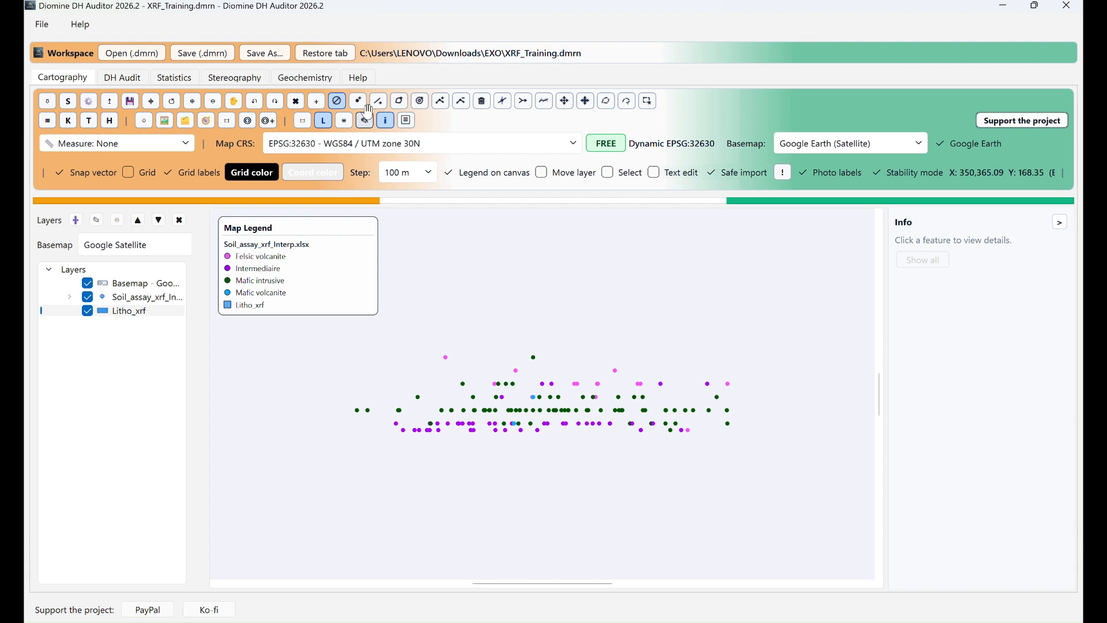
{"action": "left_click", "coordinate": [404, 105]}
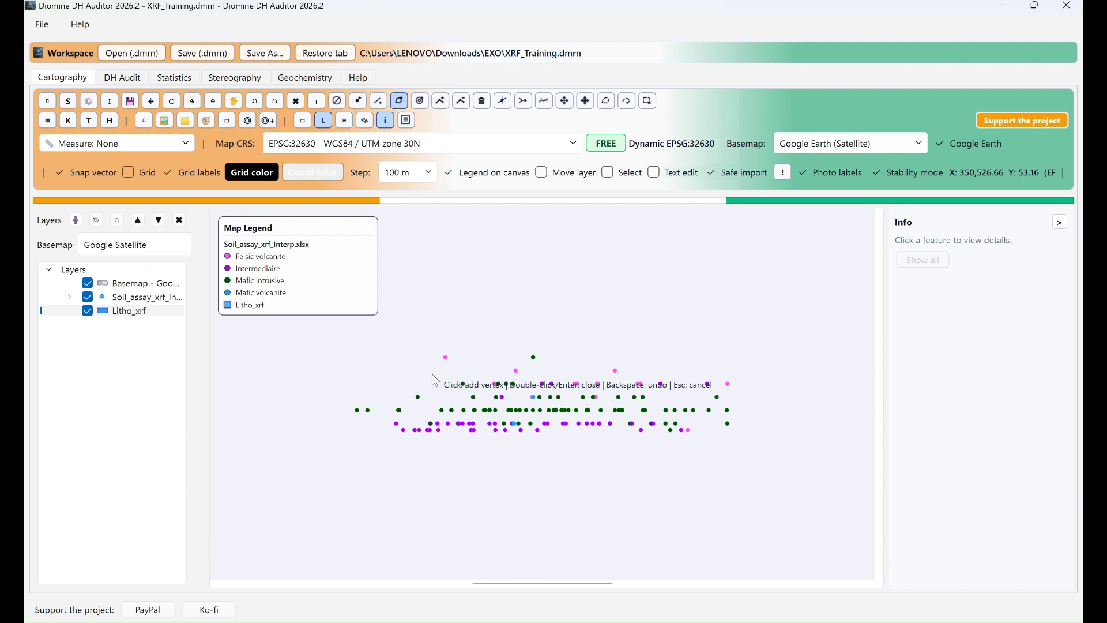
{"action": "left_click", "coordinate": [378, 426]}
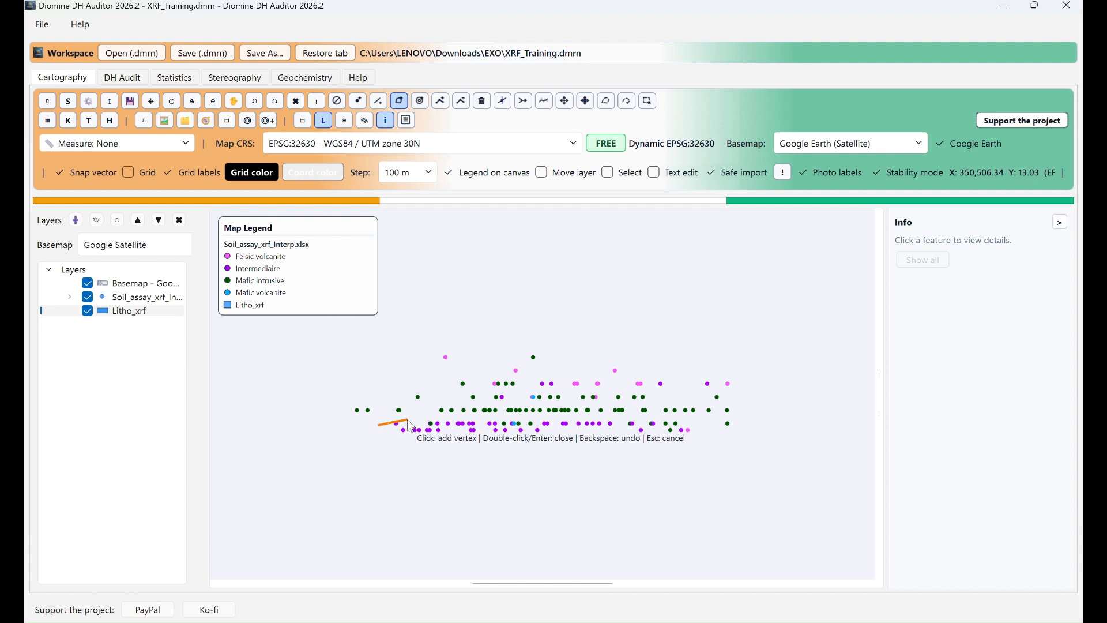
{"action": "left_click", "coordinate": [407, 420]}
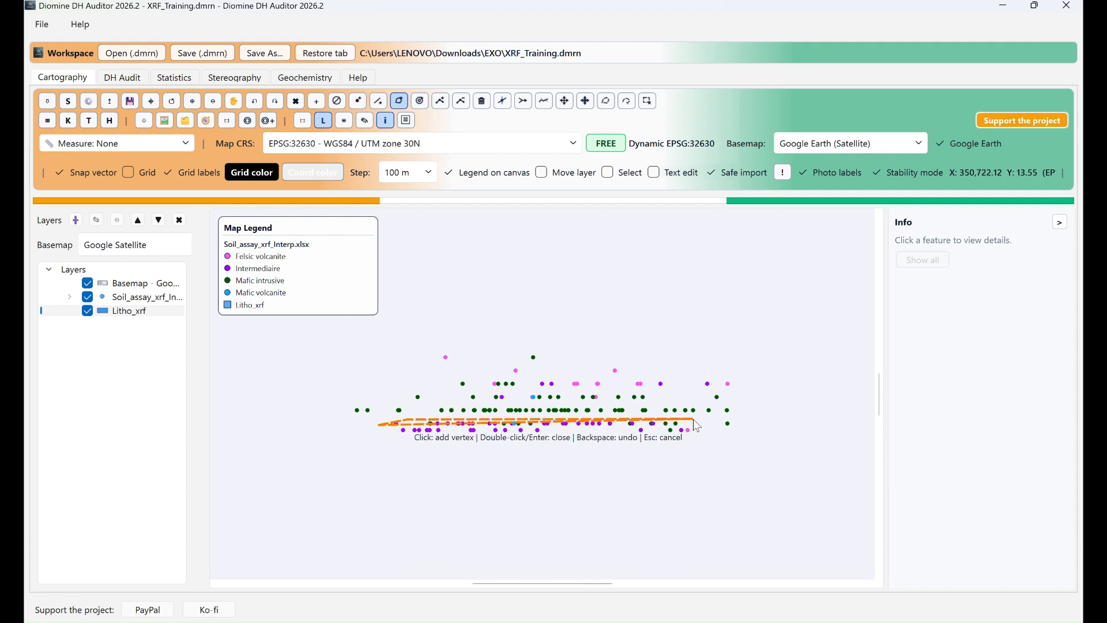
{"action": "left_click", "coordinate": [653, 423]}
{"action": "left_click", "coordinate": [666, 442]}
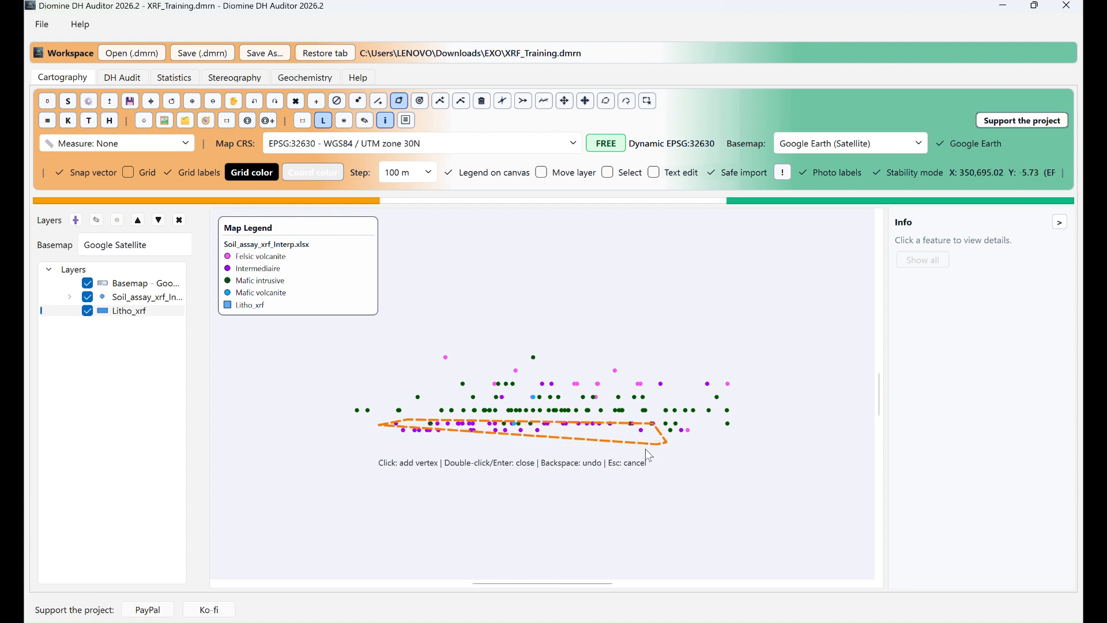
{"action": "left_click", "coordinate": [404, 471]}
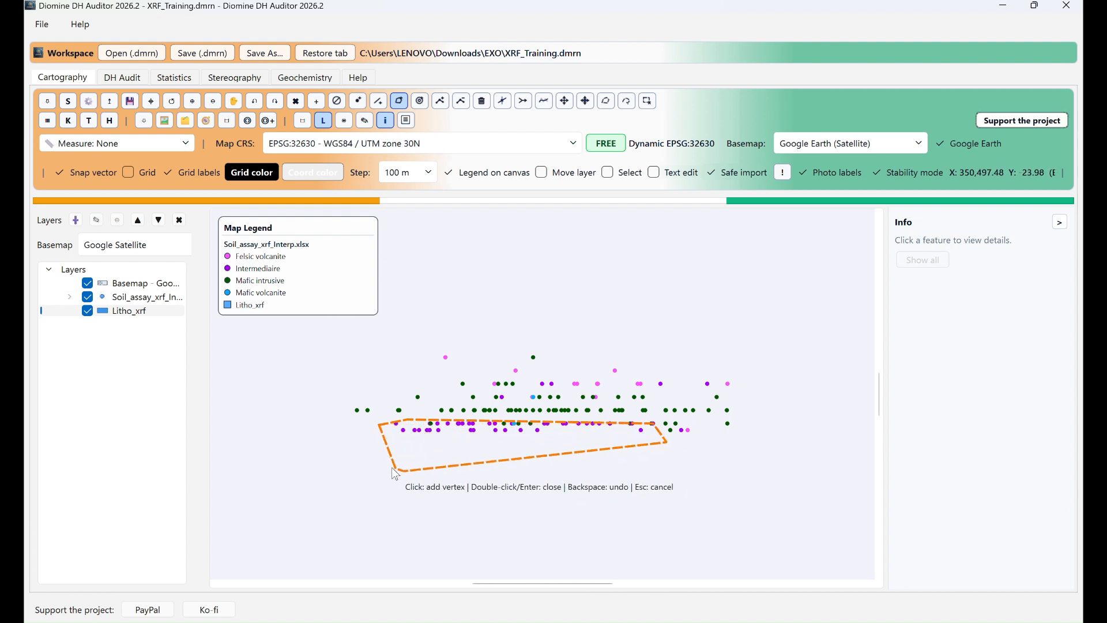
{"action": "double_click", "coordinate": [356, 460]}
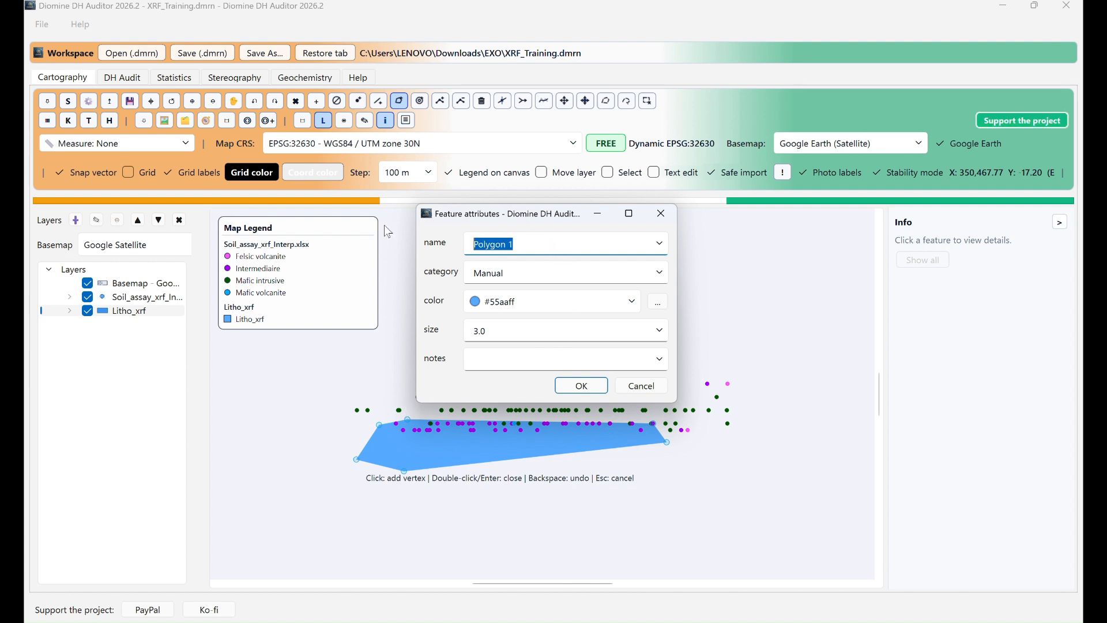
Name the new polygon Granodiorite and accept its other feature attributes.
{"action": "type", "text": "Gran"}
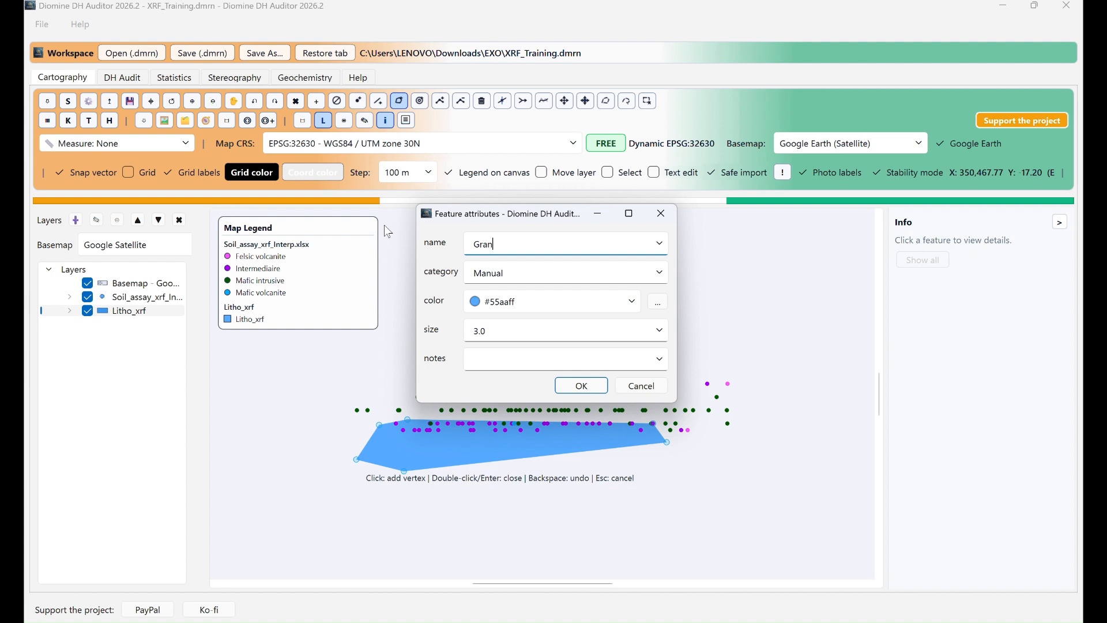
{"action": "type", "text": "odiori"}
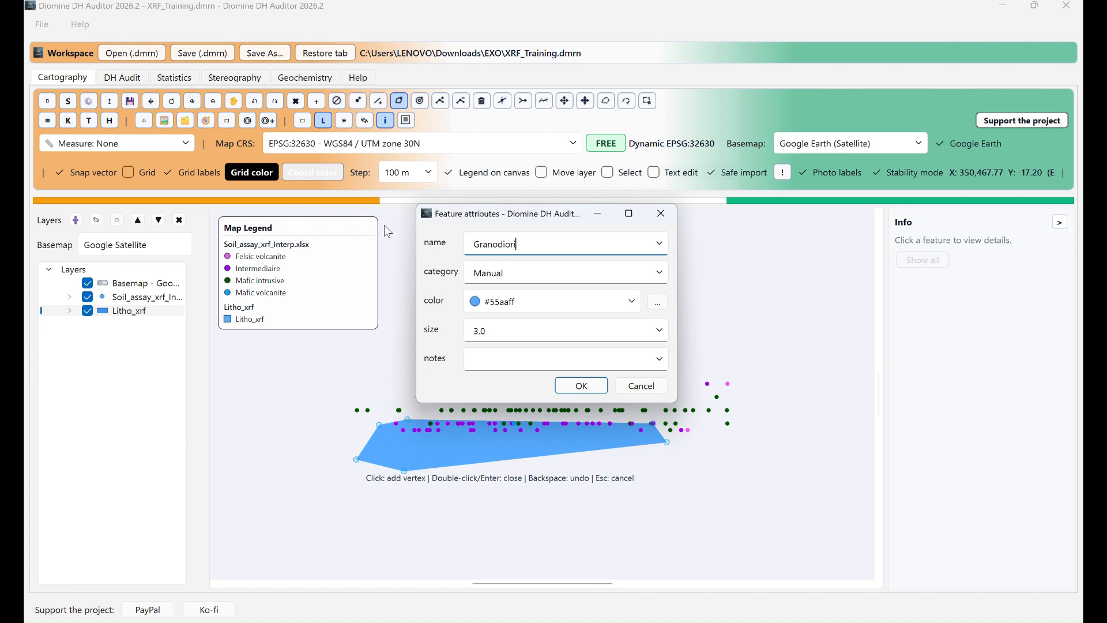
{"action": "type", "text": "te"}
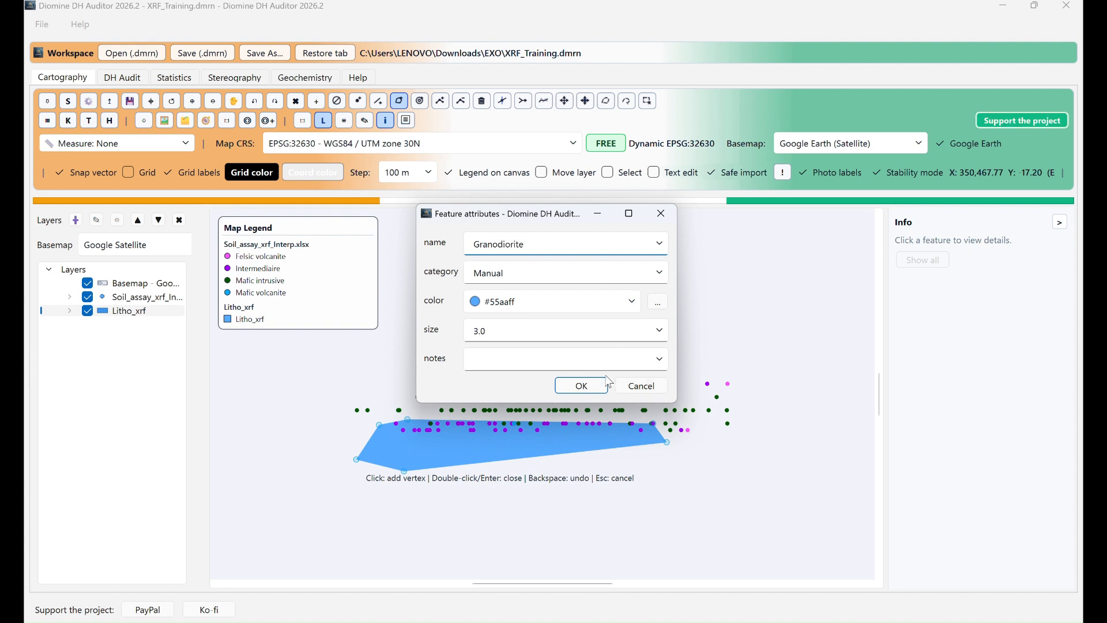
{"action": "left_click", "coordinate": [586, 388]}
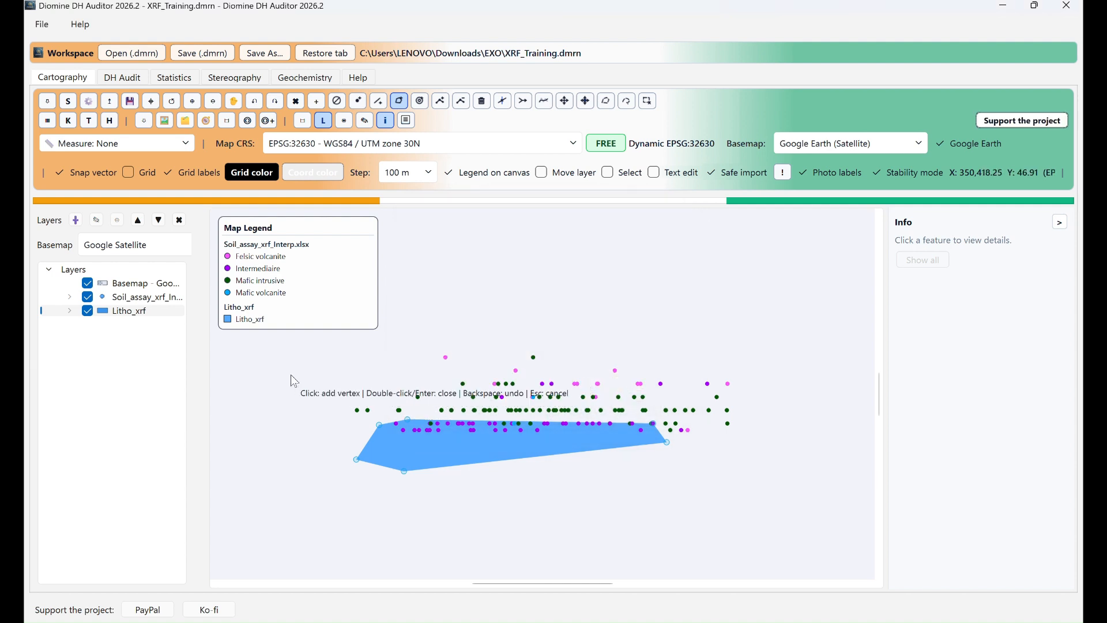
Draw a polygon on the Litho_xrf layer over the green Mafic intrusive points, snapping its southern edge to the Granodiorite polygon's northern vertices.
{"action": "left_click", "coordinate": [339, 411]}
{"action": "left_click", "coordinate": [387, 381]}
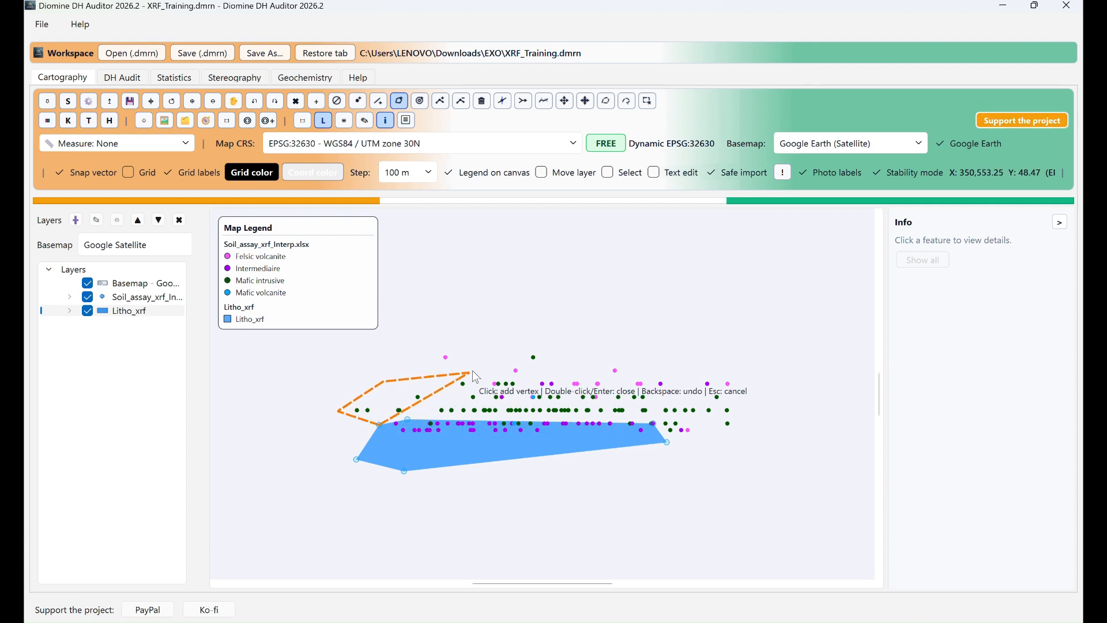
{"action": "left_click", "coordinate": [474, 374]}
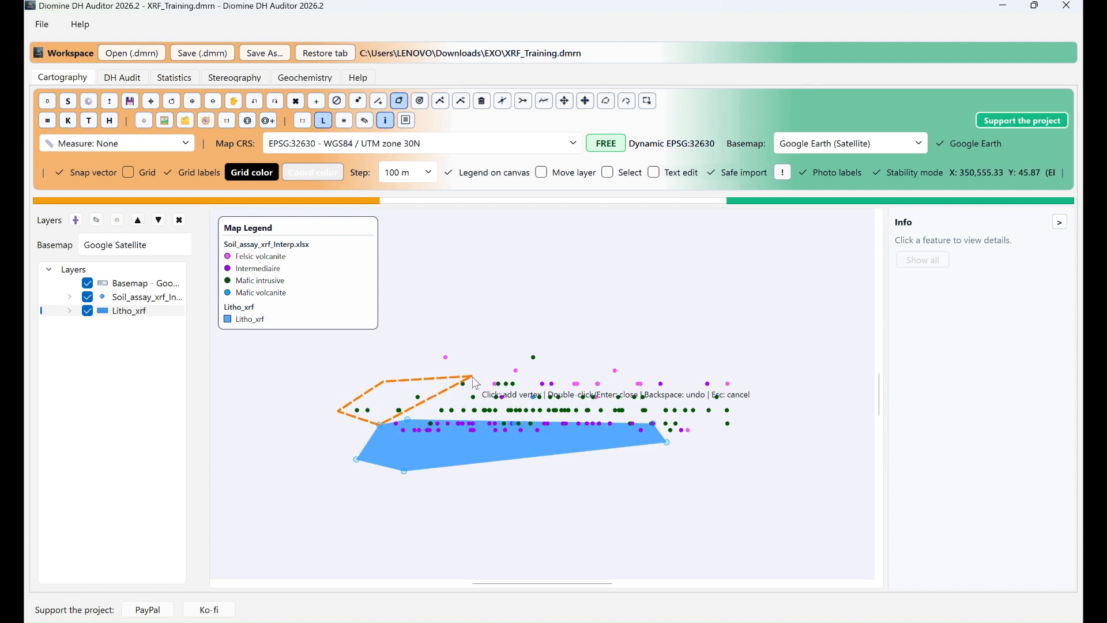
{"action": "left_click", "coordinate": [611, 395]}
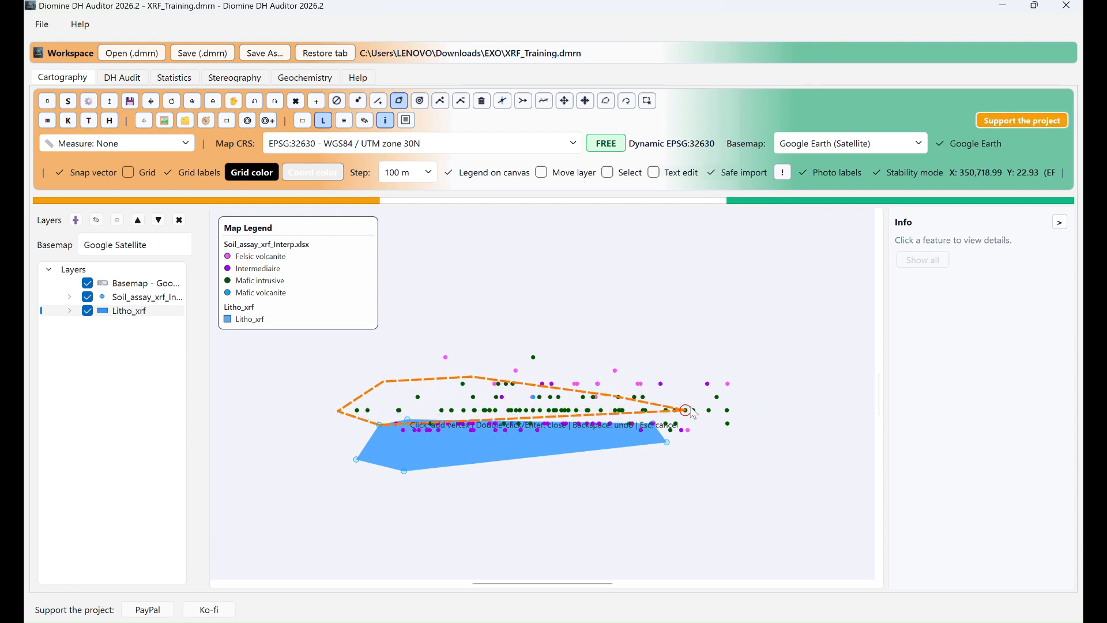
{"action": "left_click", "coordinate": [741, 391]}
{"action": "left_click", "coordinate": [764, 435]}
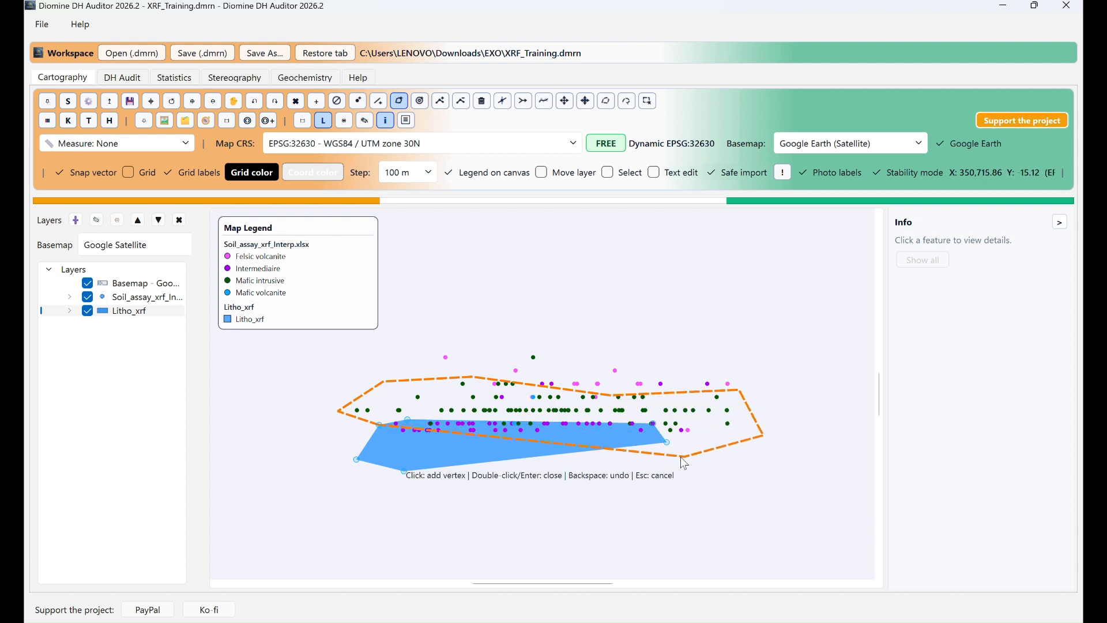
{"action": "left_click", "coordinate": [669, 444]}
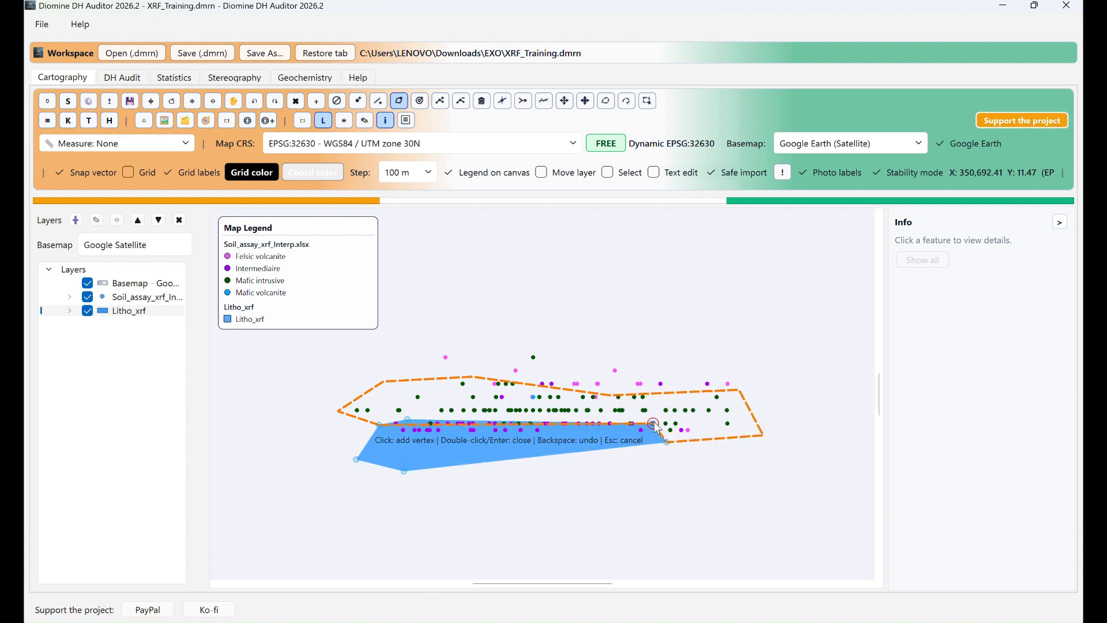
{"action": "left_click", "coordinate": [652, 424]}
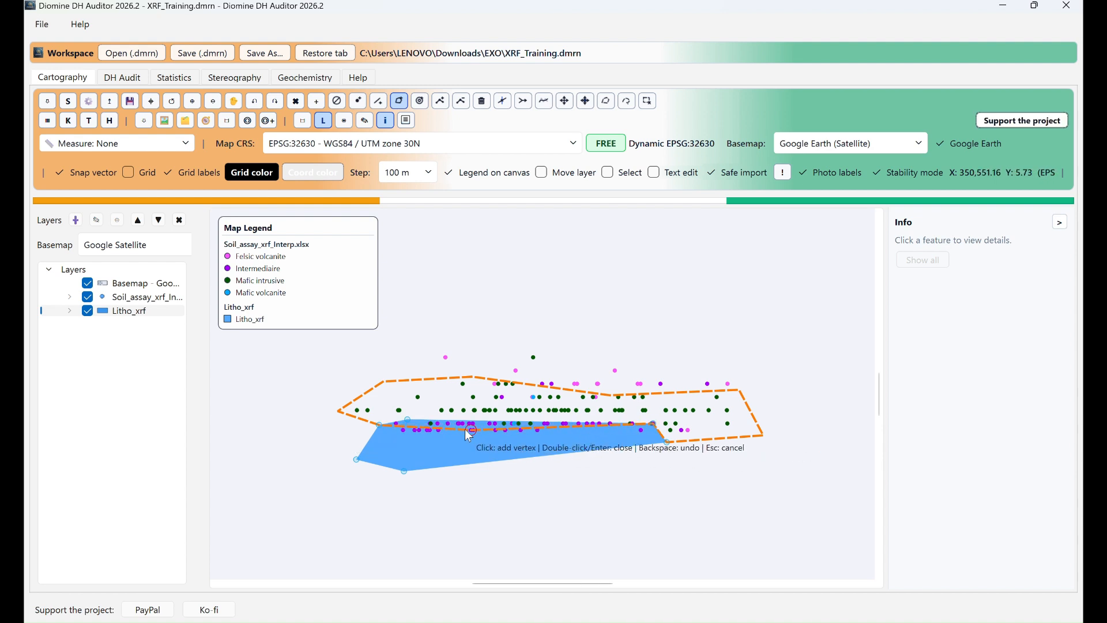
{"action": "left_click", "coordinate": [413, 419]}
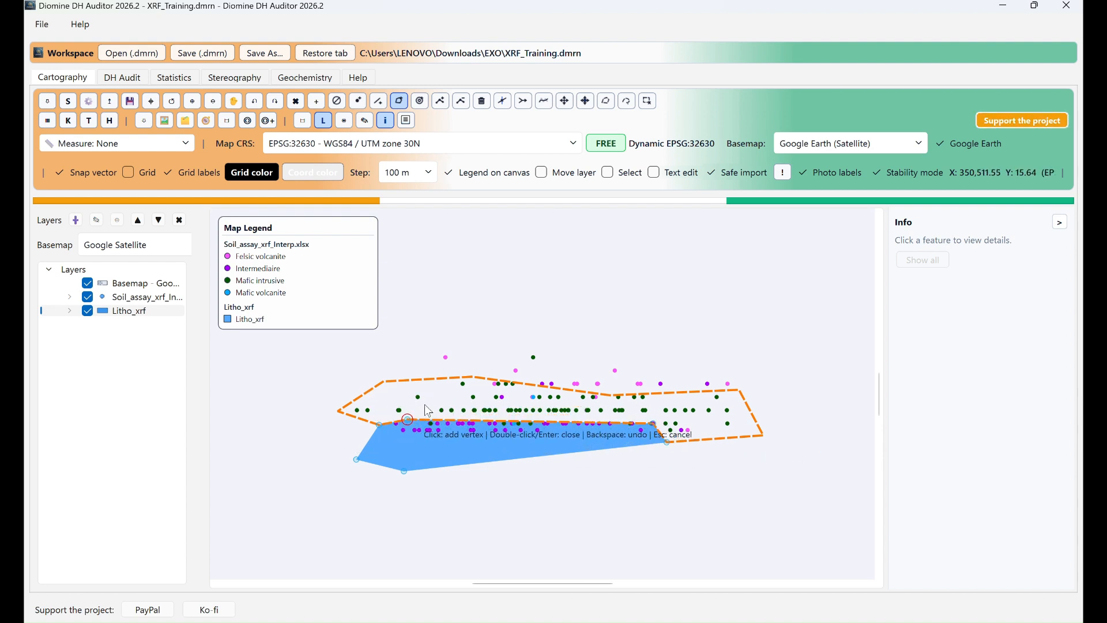
{"action": "double_click", "coordinate": [394, 407]}
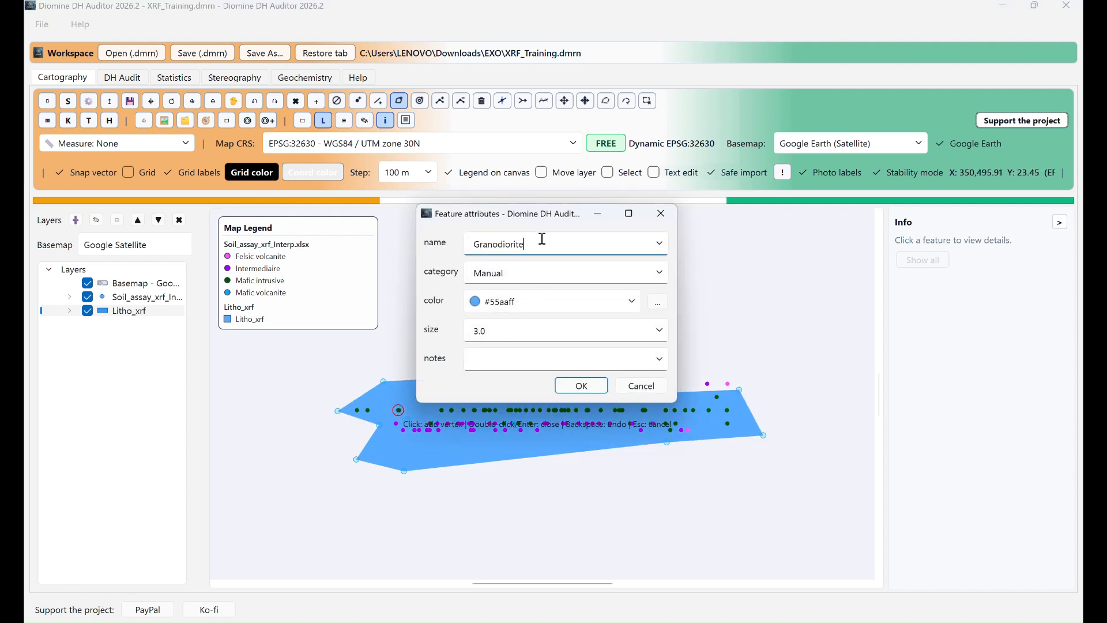
{"action": "left_click_drag", "start_coordinate": [542, 238], "coordinate": [380, 220]}
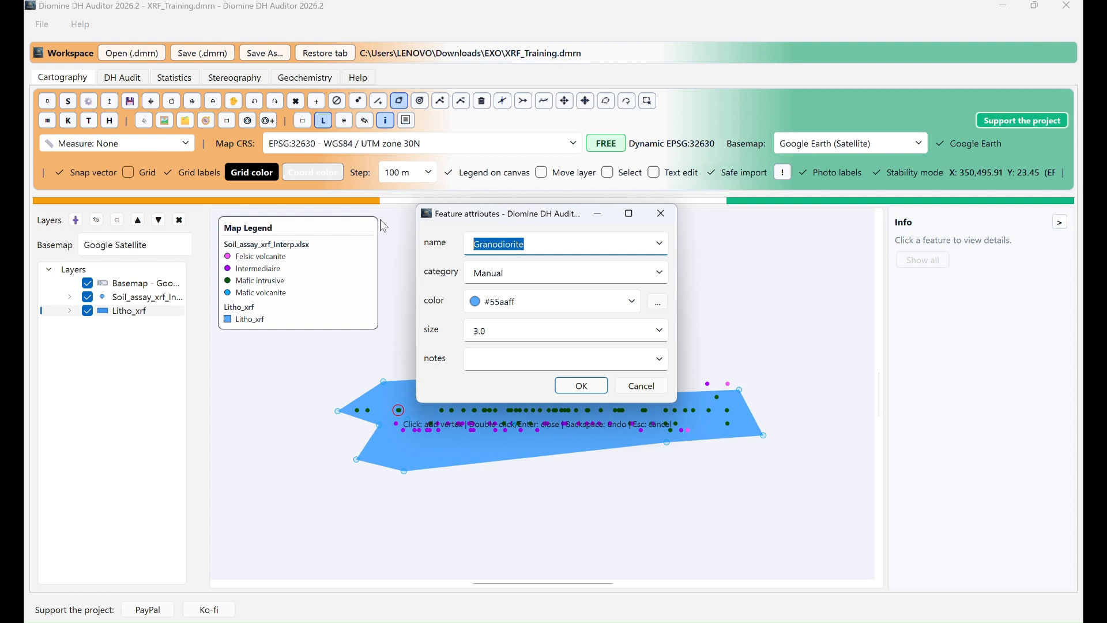
{"action": "type", "text": "Maf"}
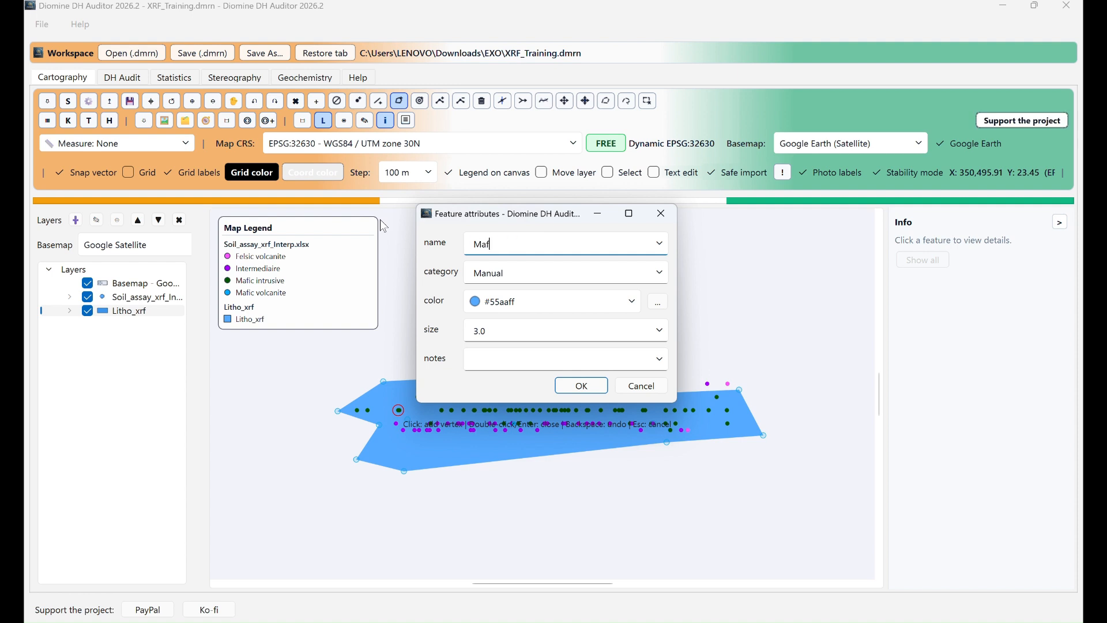
{"action": "type", "text": "ic in"}
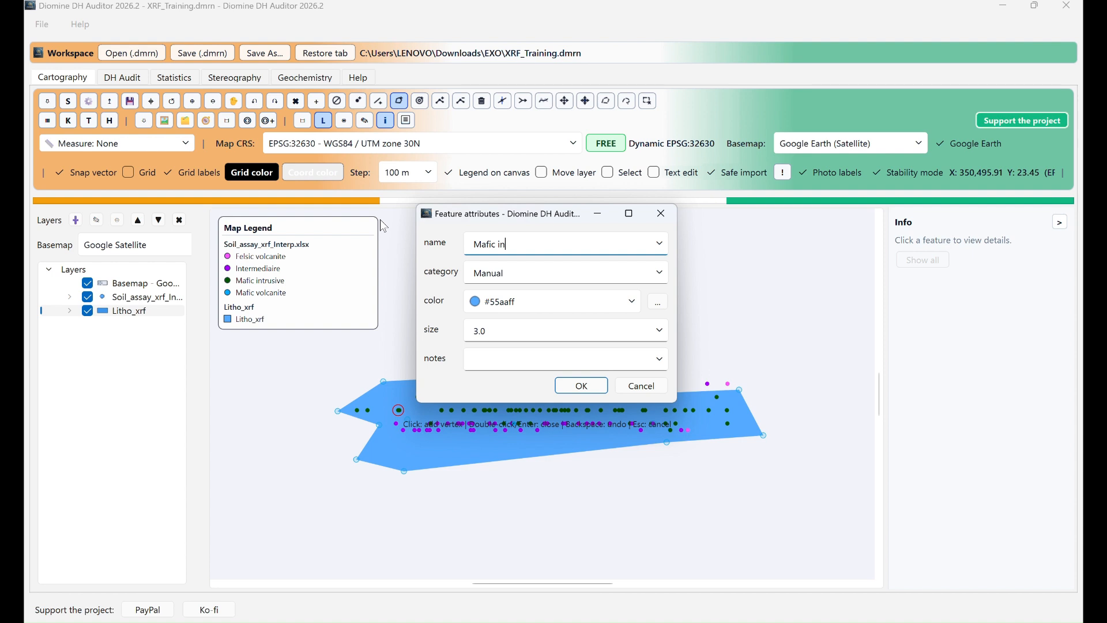
{"action": "key", "text": "BackSpace"}
{"action": "key", "text": "BackSpace"}
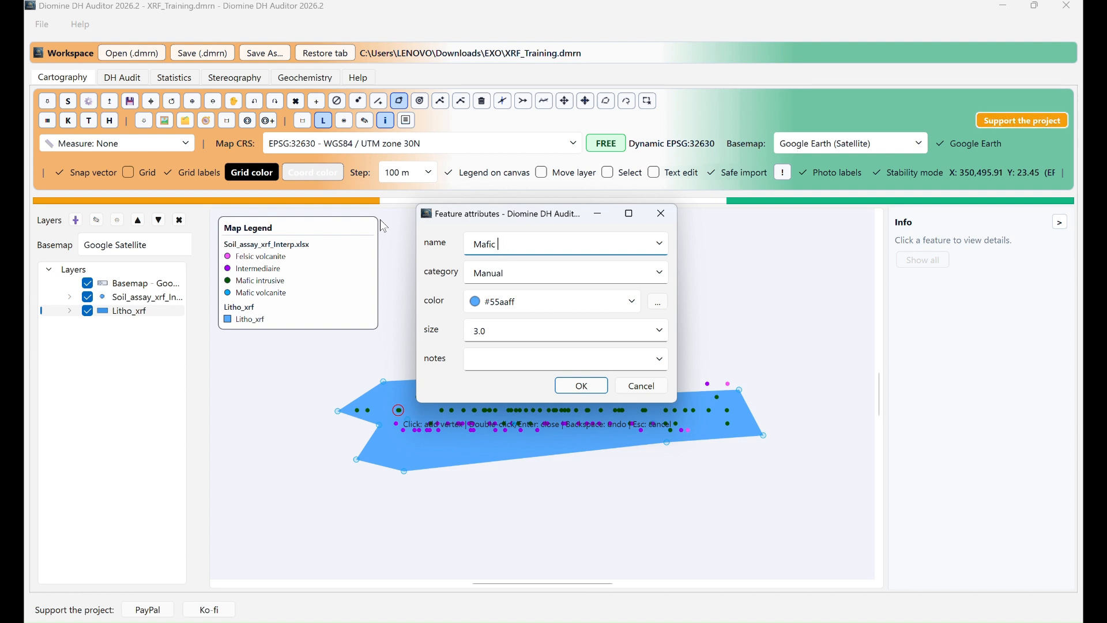
{"action": "key", "text": "ctrl+a"}
{"action": "key", "text": "BackSpace"}
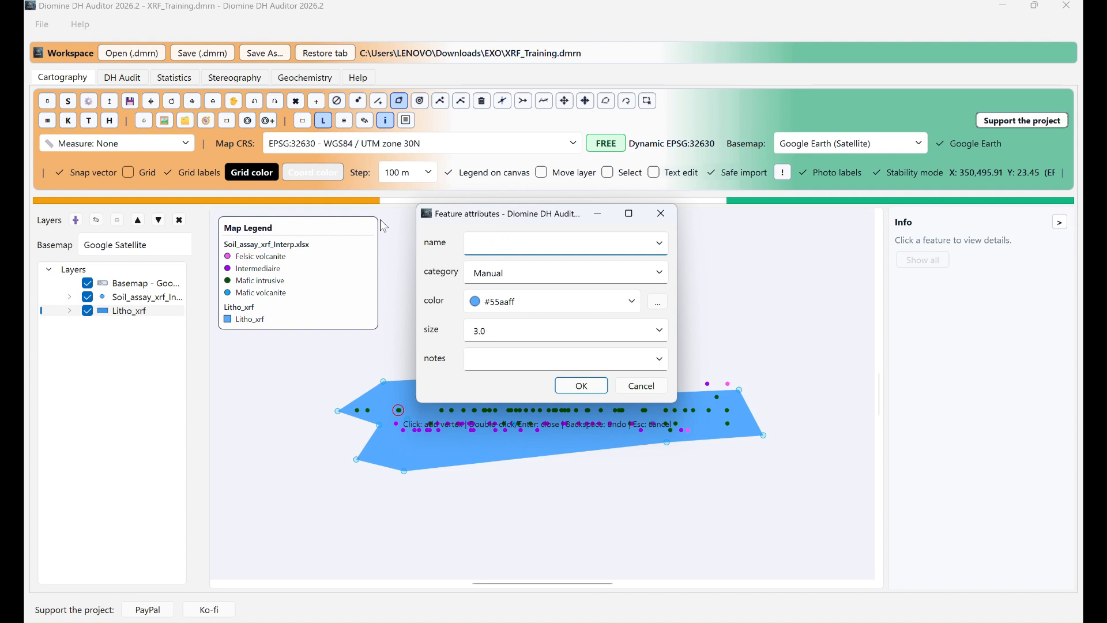
Name the new polygon Gabbro and accept its other feature attributes.
{"action": "type", "text": "Gaabbr"}
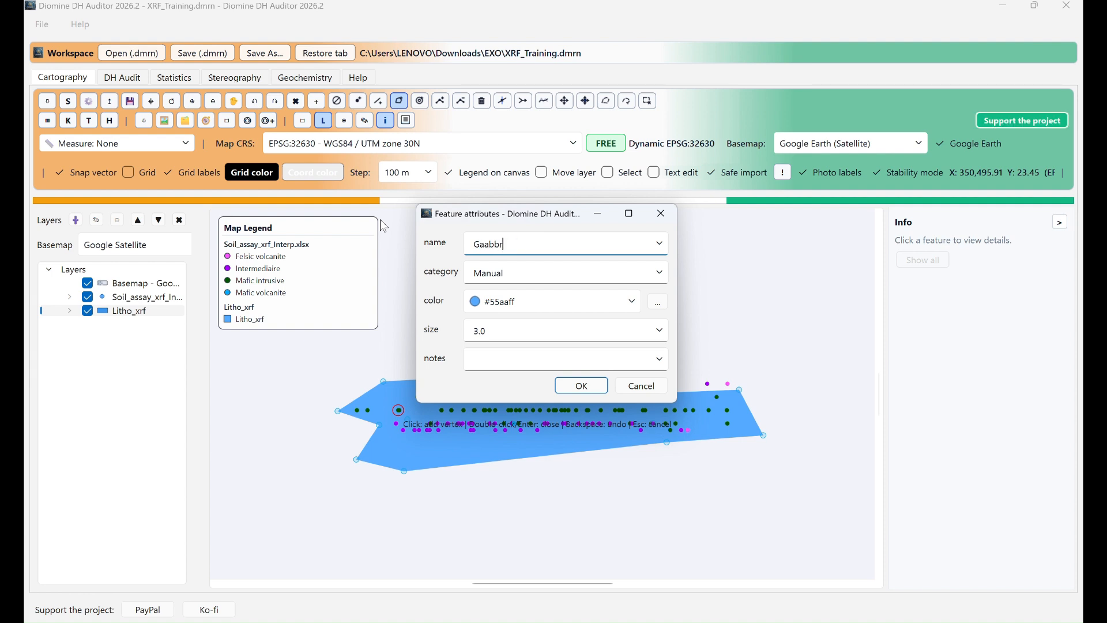
{"action": "key", "text": "BackSpace"}
{"action": "key", "text": "BackSpace"}
{"action": "key", "text": "BackSpace"}
{"action": "key", "text": "BackSpace"}
{"action": "type", "text": "b"}
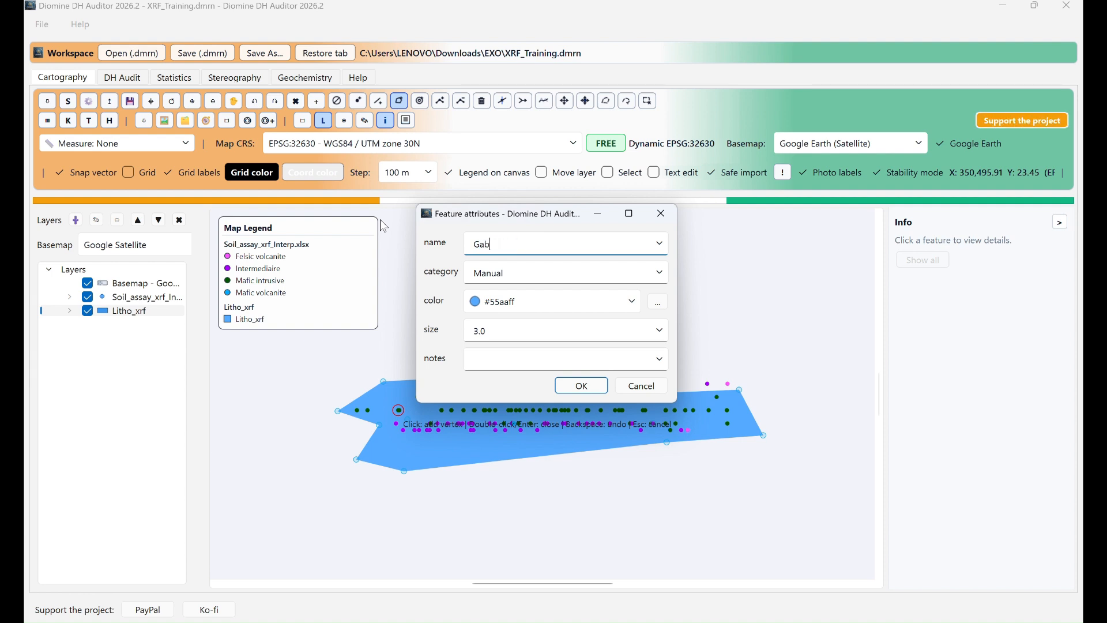
{"action": "type", "text": "bro"}
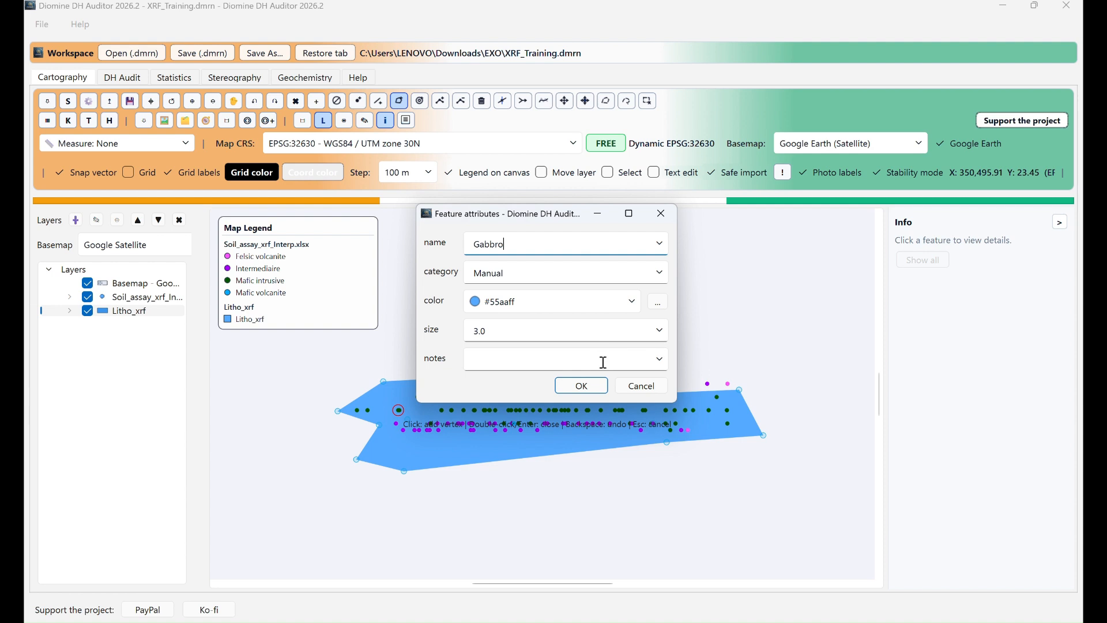
{"action": "left_click", "coordinate": [600, 388]}
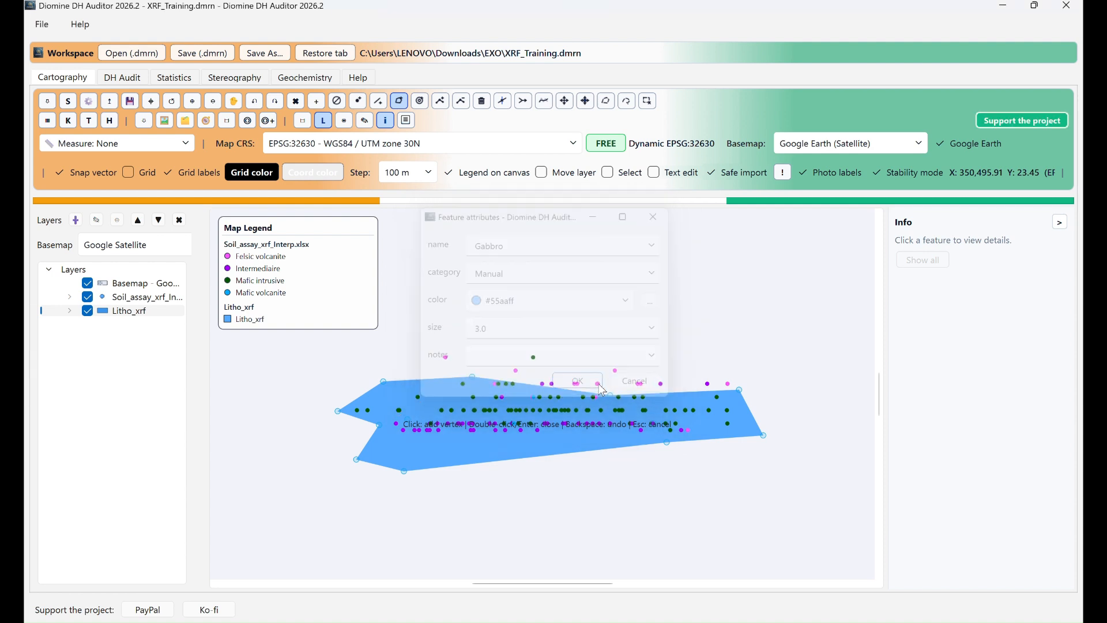
Turn vector snapping off and back on.
{"action": "left_click", "coordinate": [59, 173]}
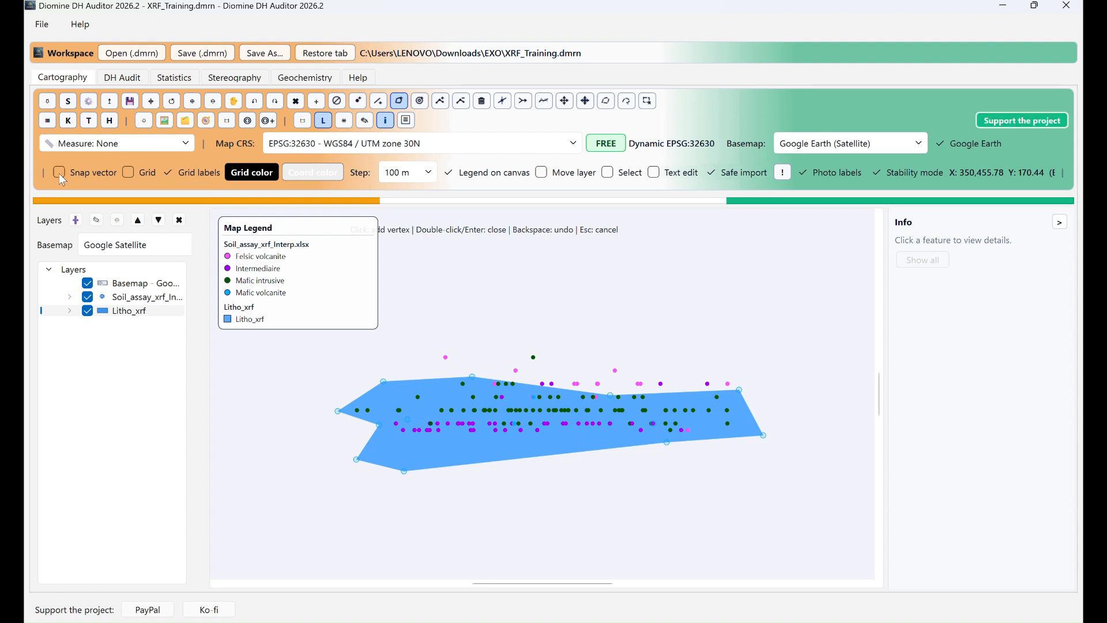
{"action": "left_click", "coordinate": [59, 173]}
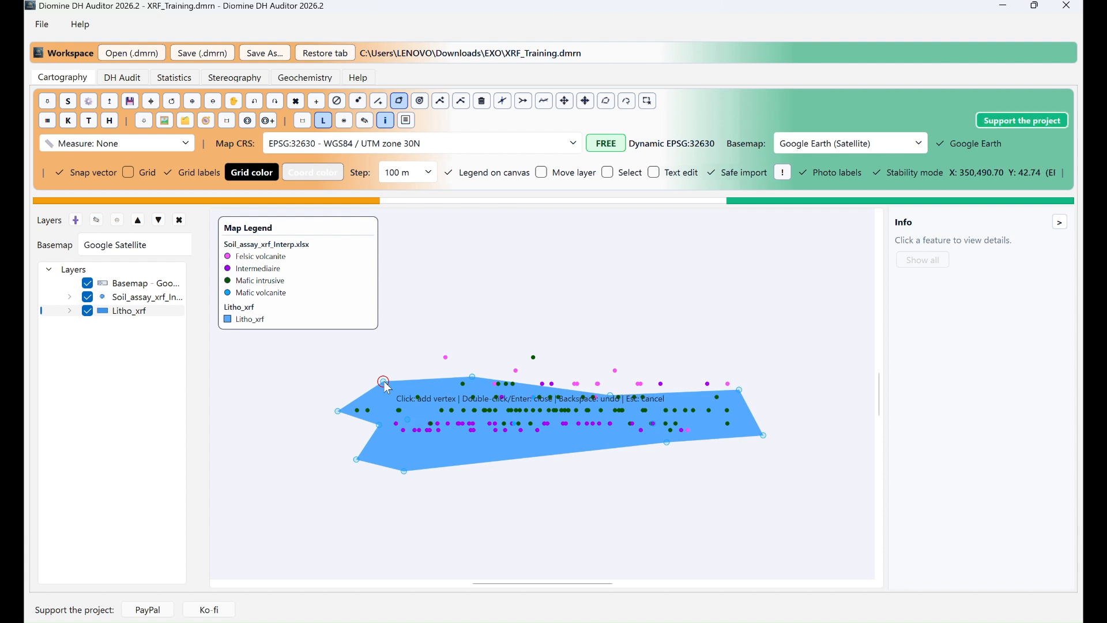
Draw an eight-vertex polygon around the pink Felsic volcanite points in the north, snapping its southern edge to the Gabbro polygon's northern vertices.
{"action": "left_click", "coordinate": [338, 411]}
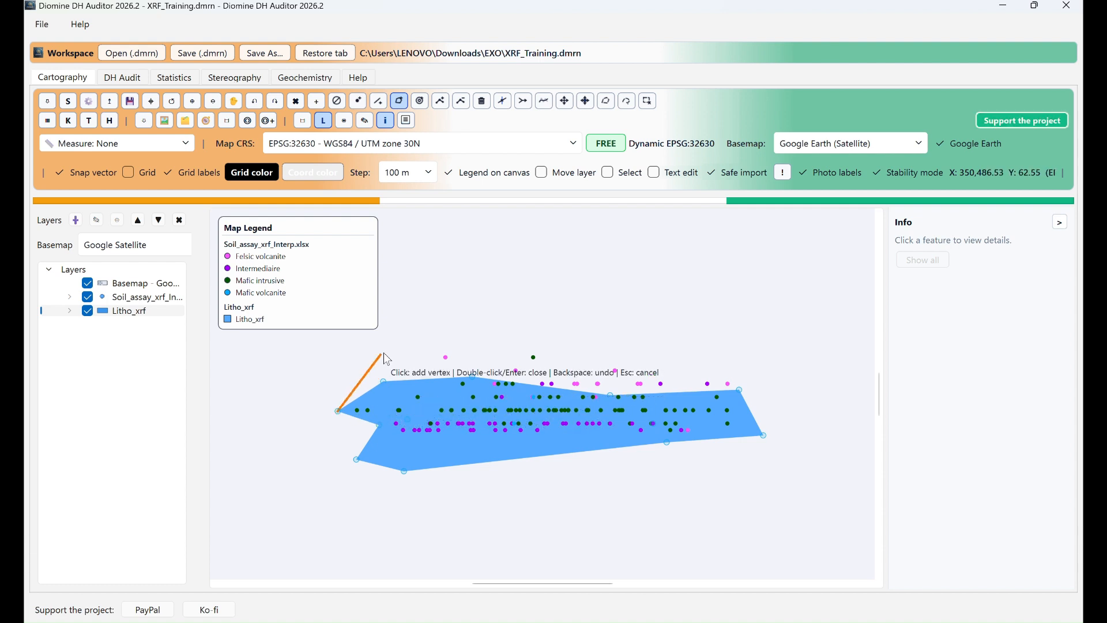
{"action": "left_click", "coordinate": [407, 330]}
{"action": "left_click", "coordinate": [575, 315]}
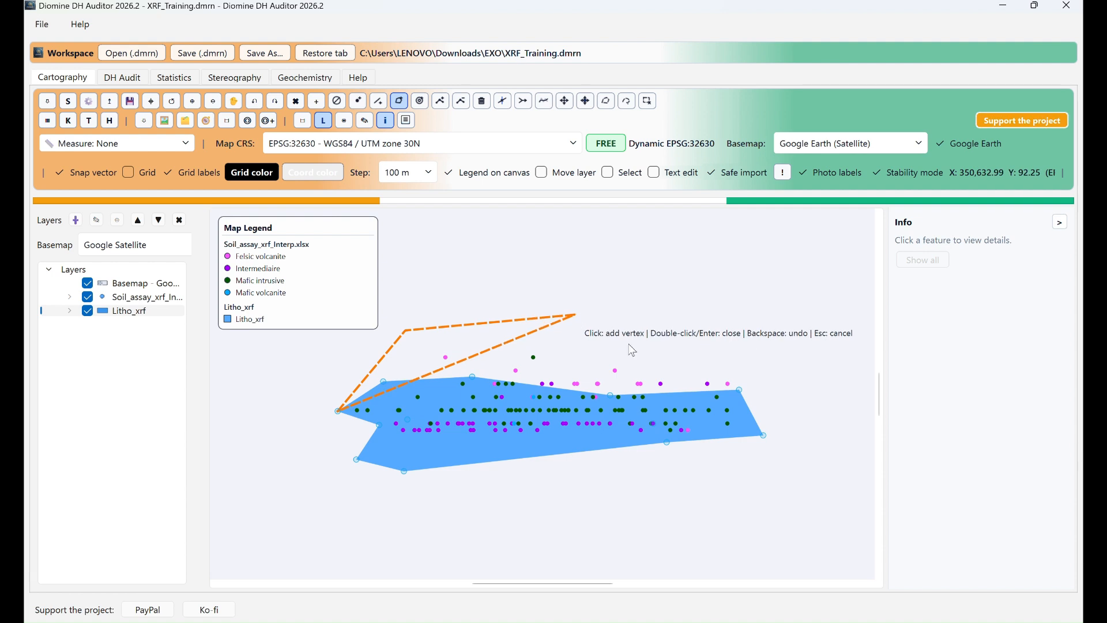
{"action": "left_click", "coordinate": [775, 350]}
{"action": "left_click", "coordinate": [741, 390]}
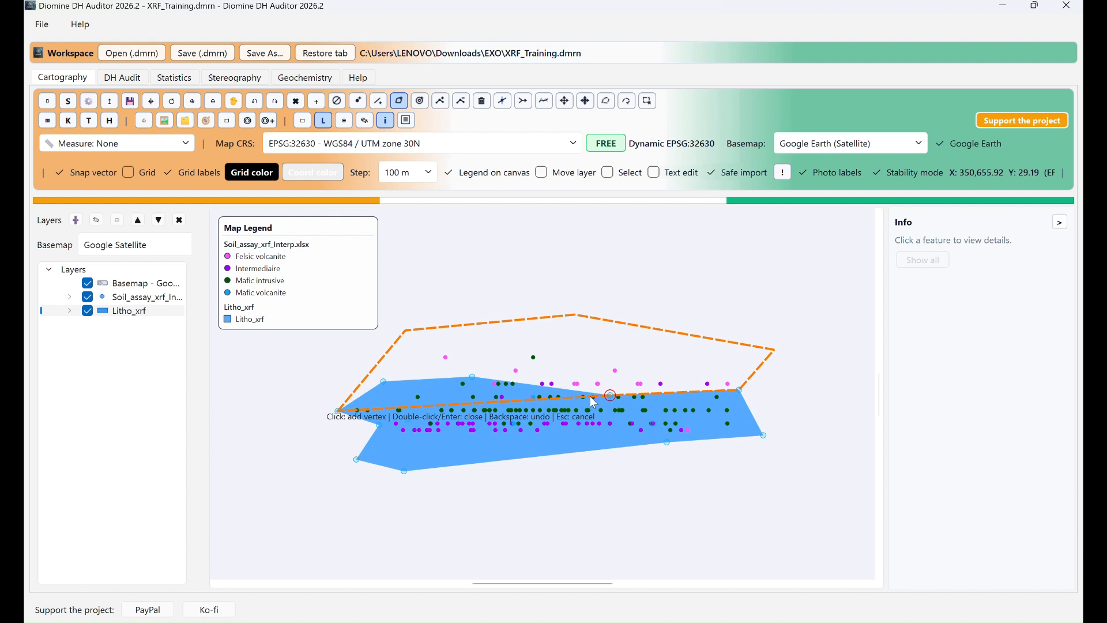
{"action": "left_click", "coordinate": [610, 396]}
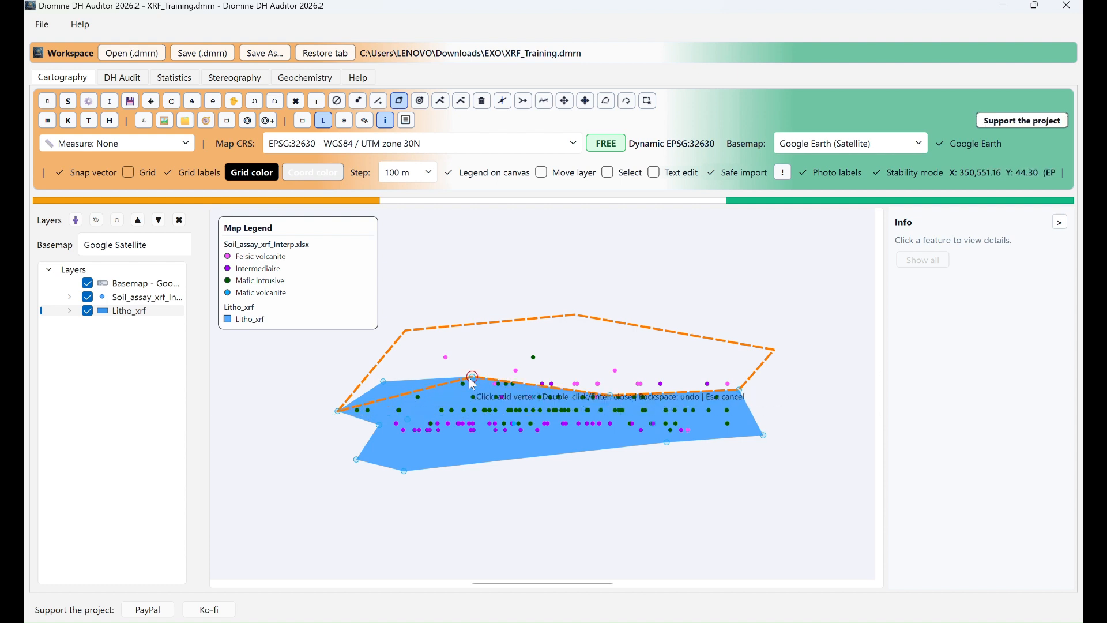
{"action": "left_click", "coordinate": [473, 377]}
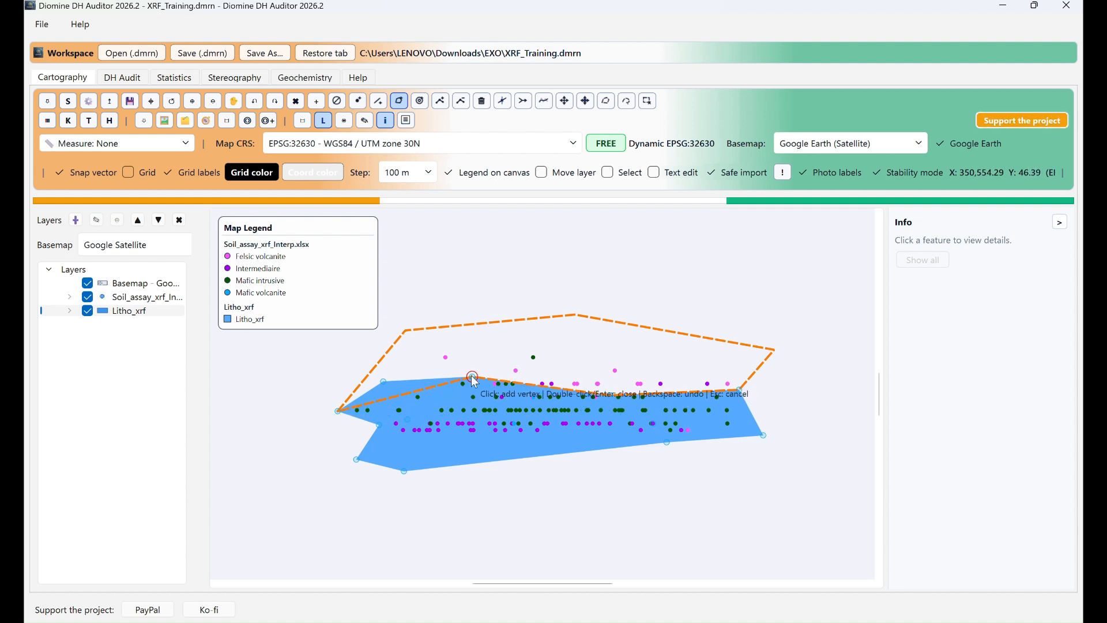
{"action": "double_click", "coordinate": [402, 374]}
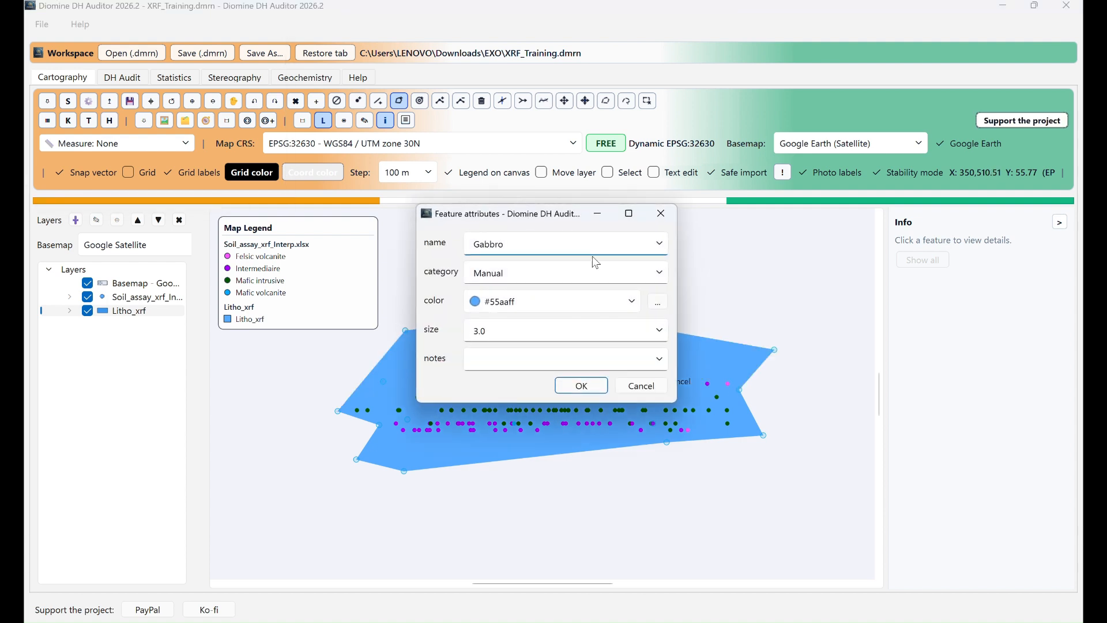
Name the new northern polygon Felsic volcanite and accept its other feature attributes.
{"action": "double_click", "coordinate": [494, 242]}
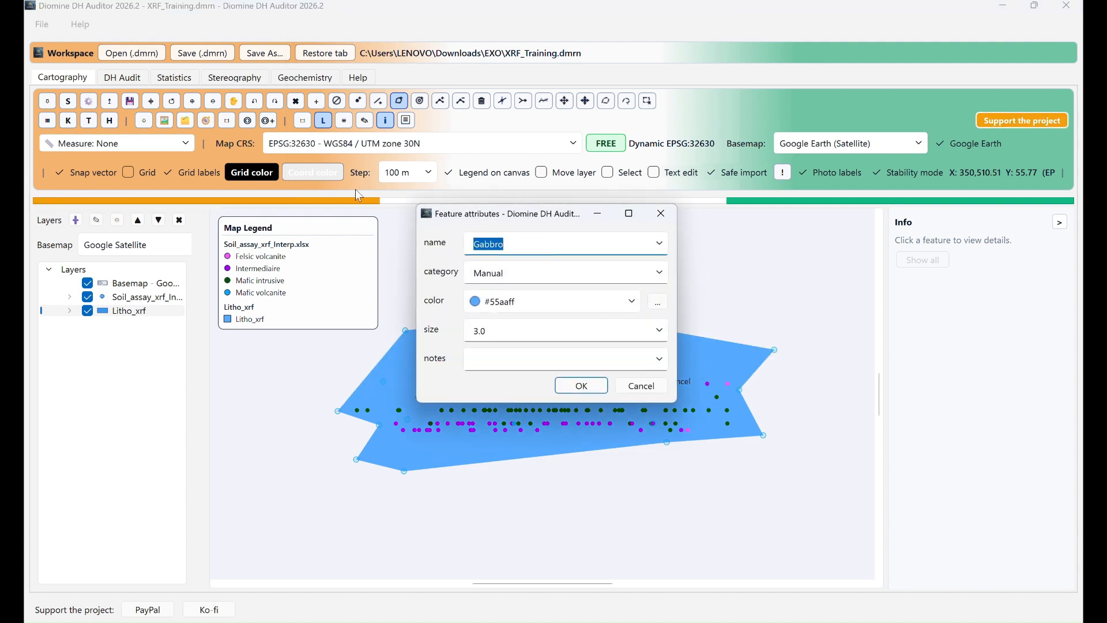
{"action": "type", "text": "Felsic vo"}
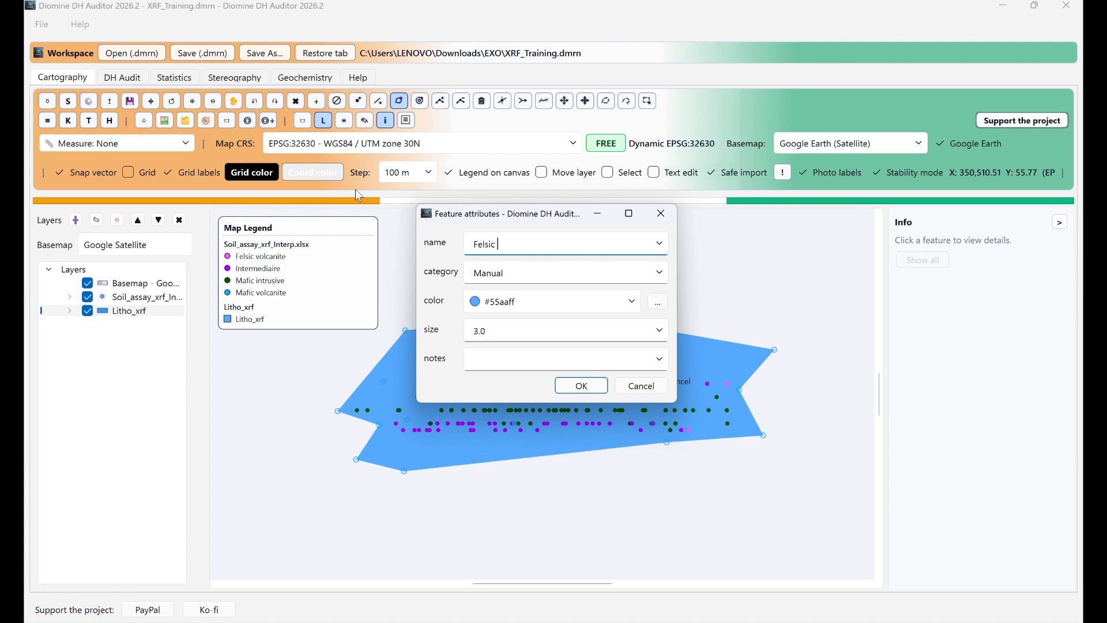
{"action": "type", "text": "lcanite"}
{"action": "left_click", "coordinate": [589, 387]}
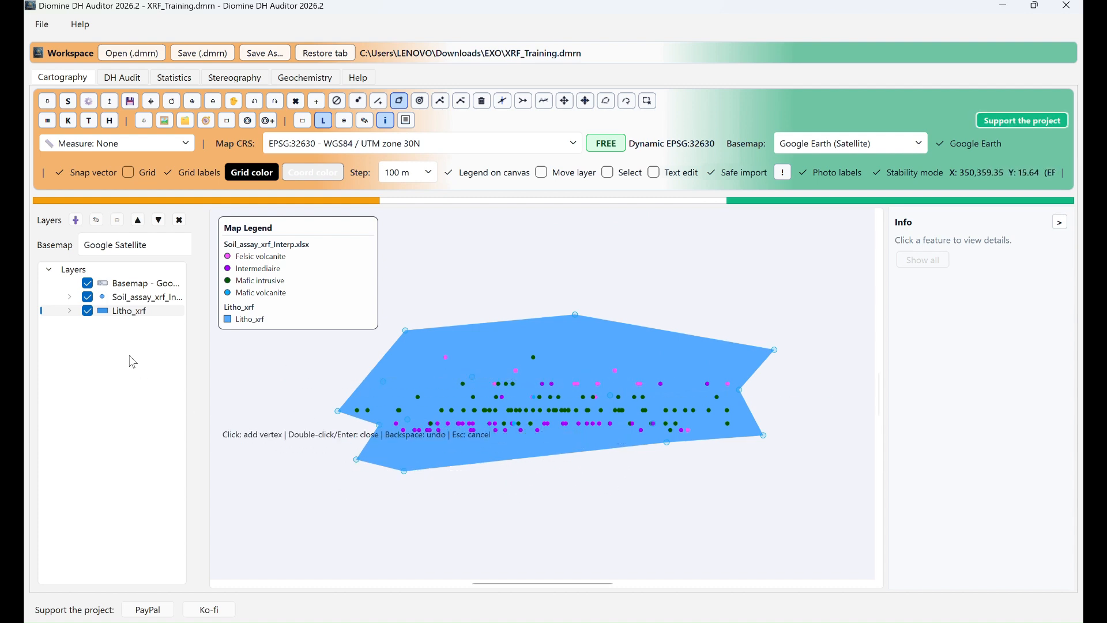
Set the Litho_xrf layer's symbology to Categorized on the name field and generate its classes with the Classic palette.
{"action": "double_click", "coordinate": [129, 314]}
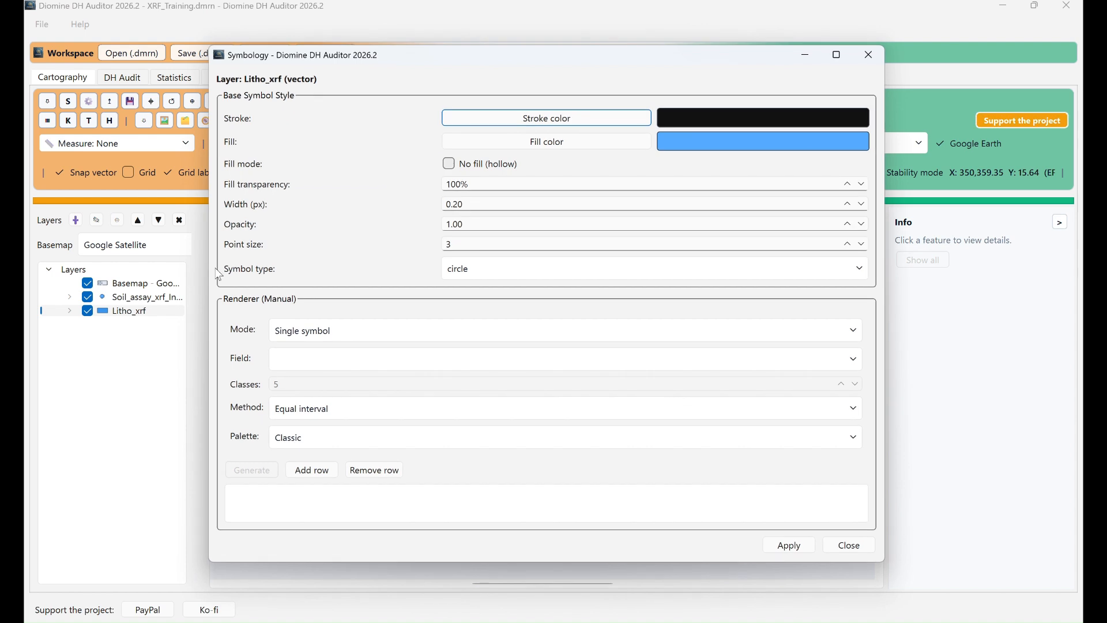
{"action": "left_click", "coordinate": [352, 328]}
{"action": "left_click", "coordinate": [325, 413]}
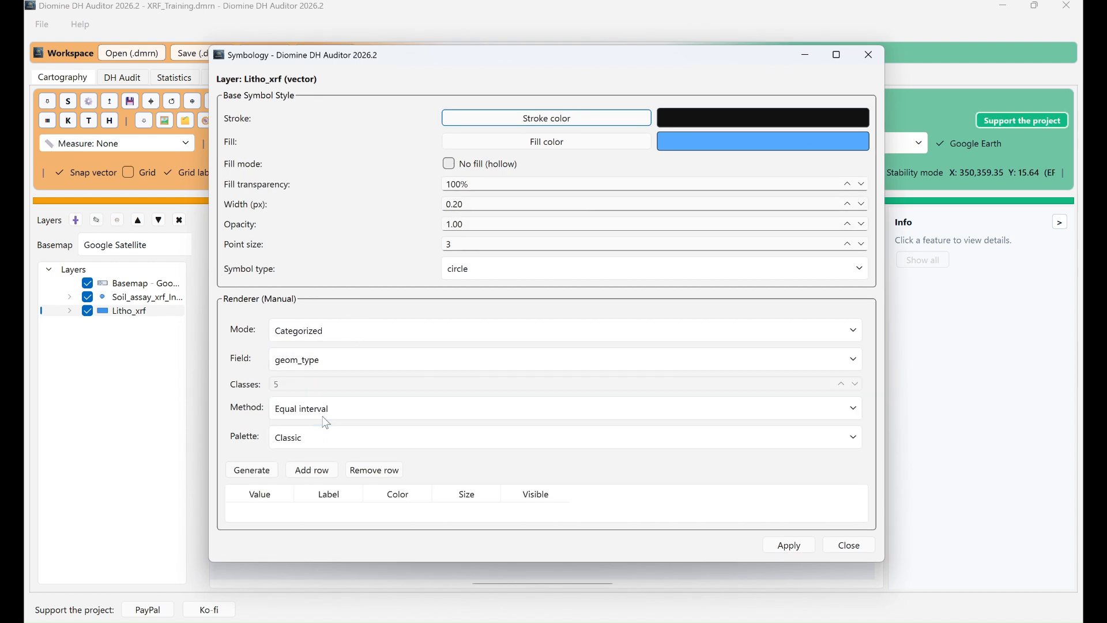
{"action": "left_click", "coordinate": [846, 360]}
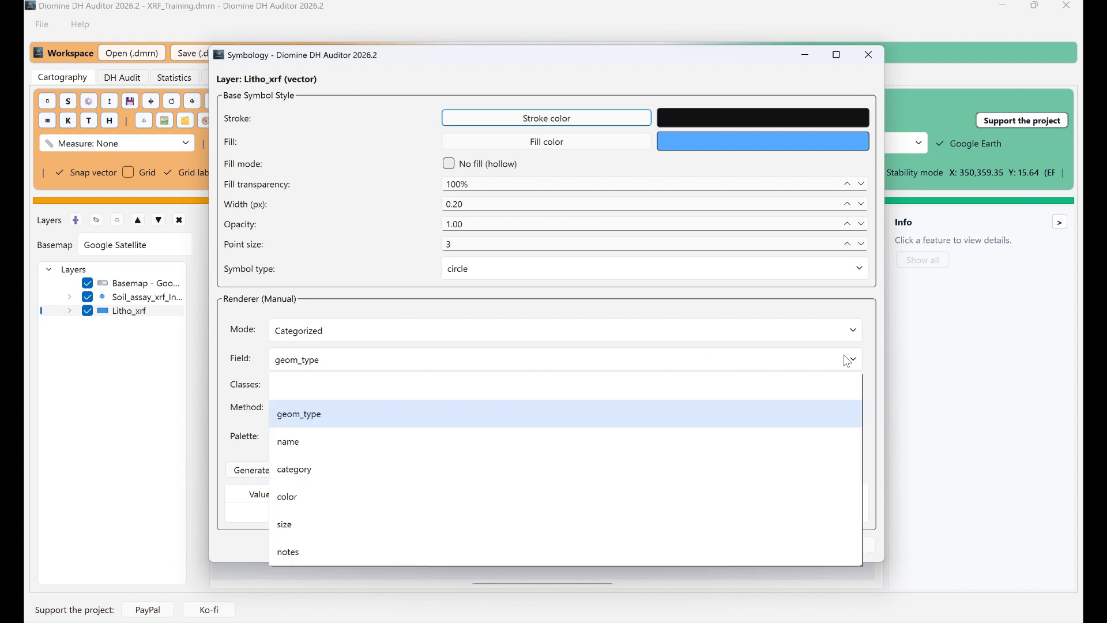
{"action": "left_click", "coordinate": [315, 444]}
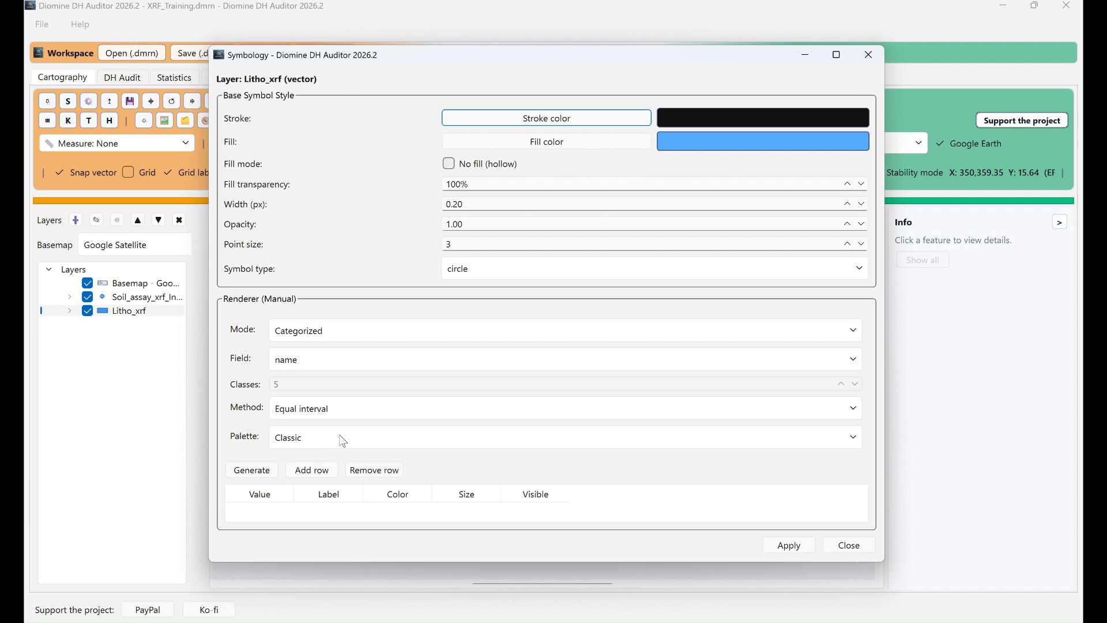
{"action": "left_click", "coordinate": [267, 478]}
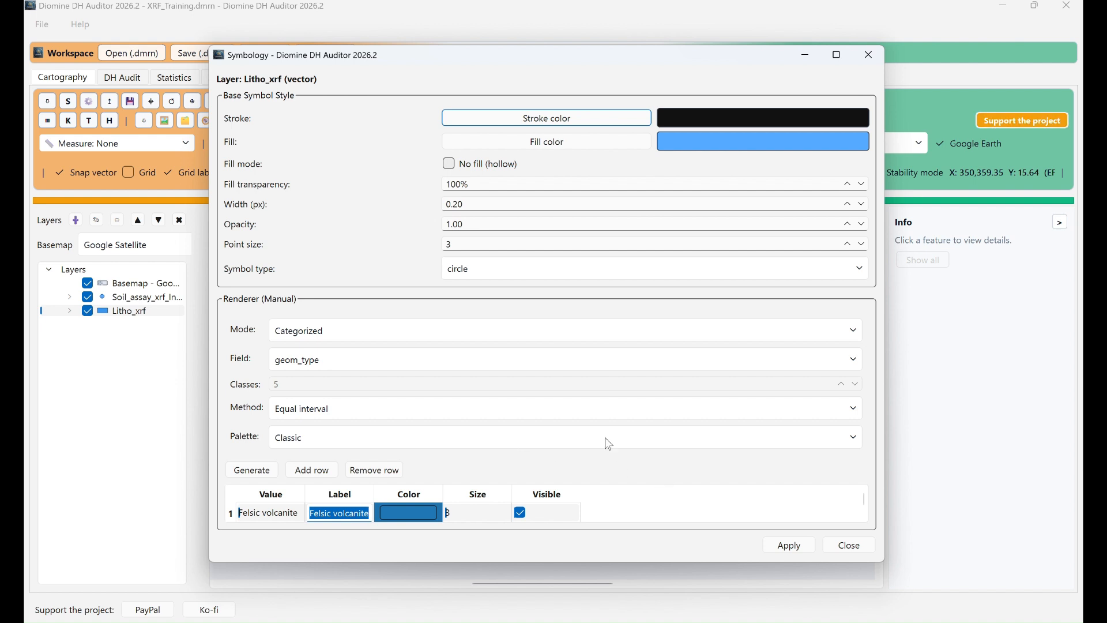
{"action": "left_click", "coordinate": [445, 358]}
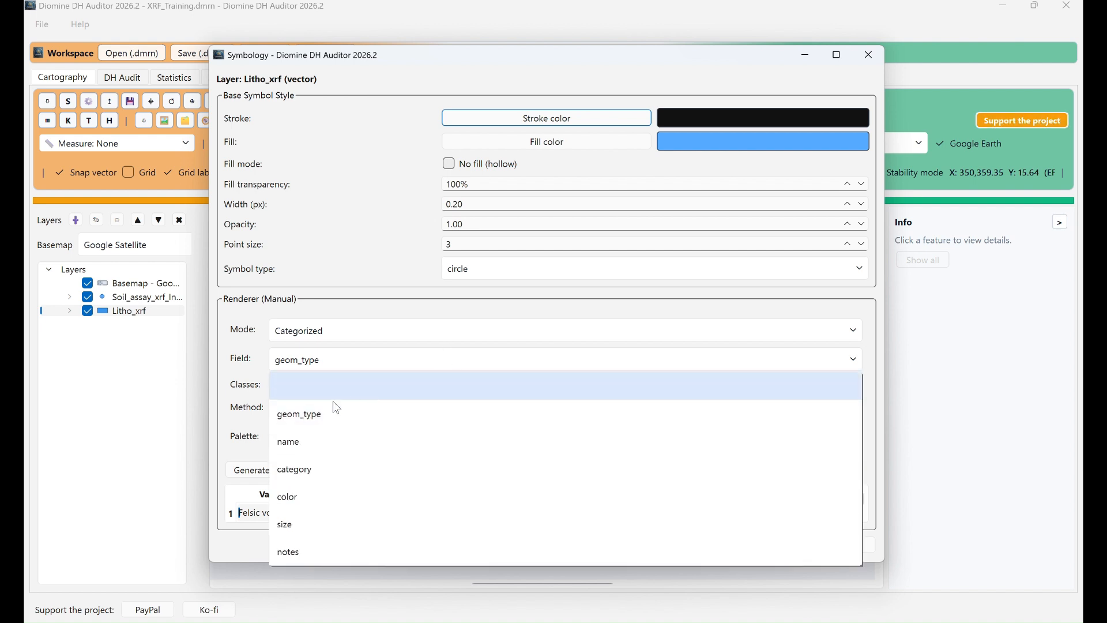
{"action": "left_click", "coordinate": [307, 443]}
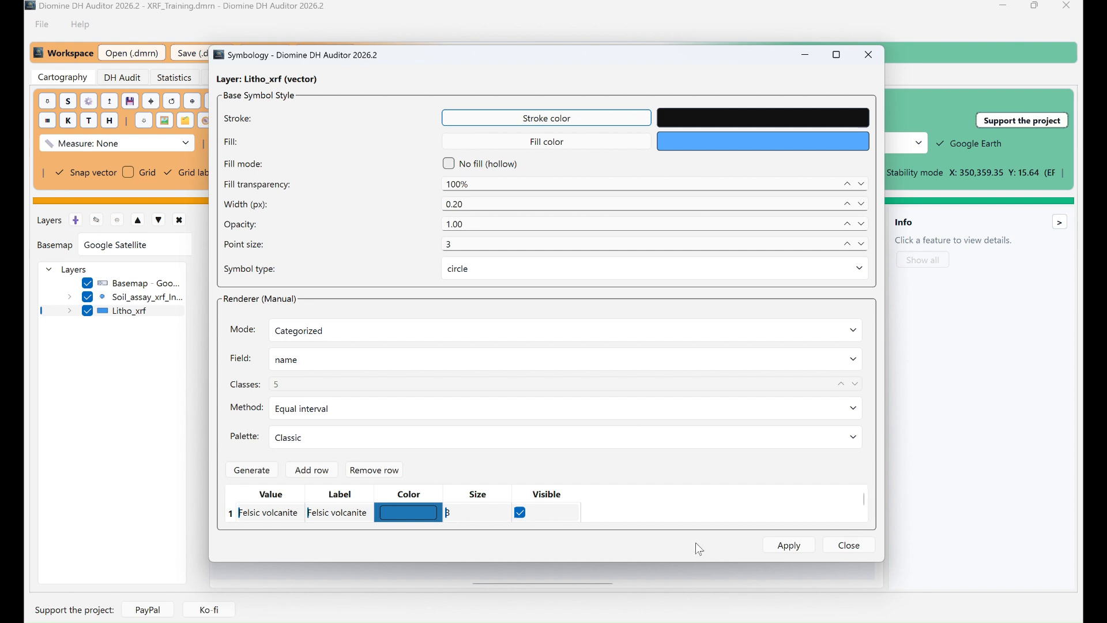
Set the Felsic volcanite class colour to pink #ff55ff in the Litho_xrf symbology.
{"action": "double_click", "coordinate": [690, 578]}
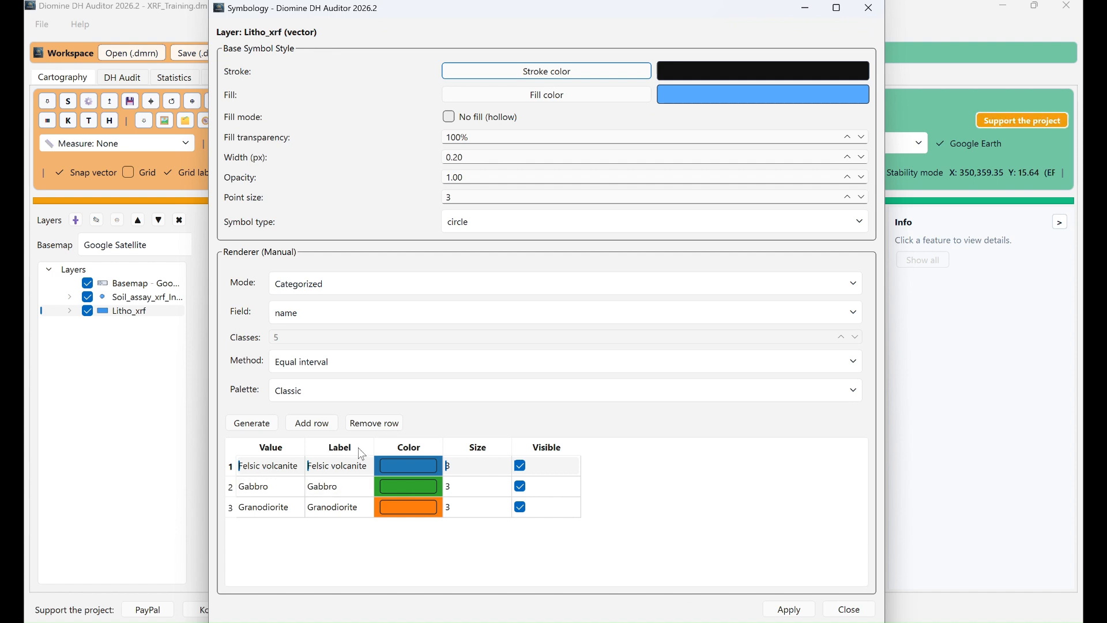
{"action": "left_click", "coordinate": [410, 463]}
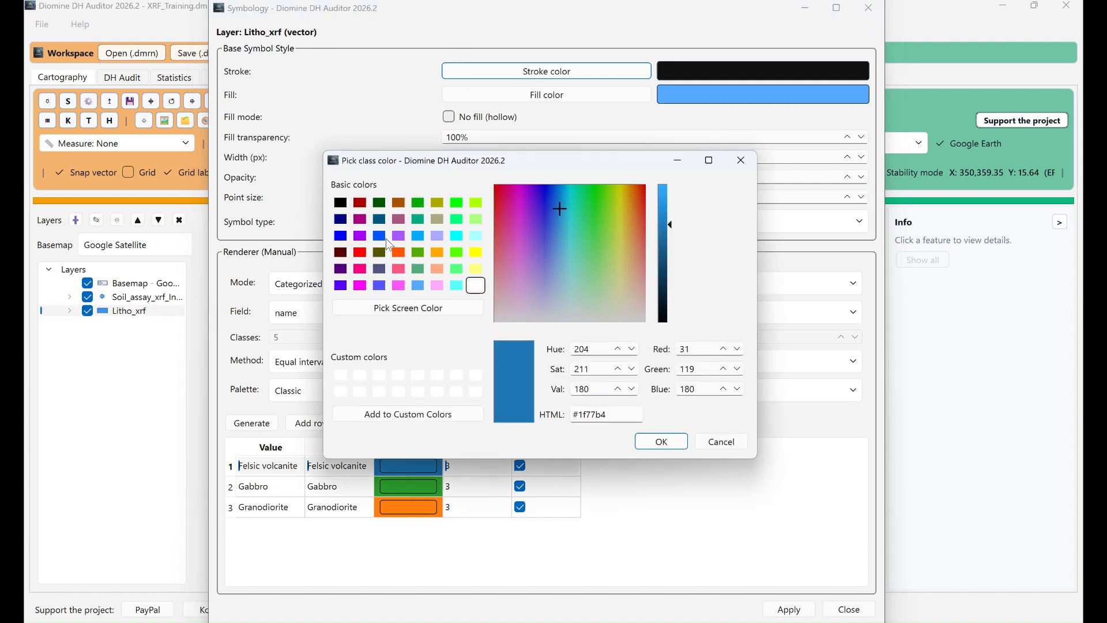
{"action": "left_click", "coordinate": [398, 285]}
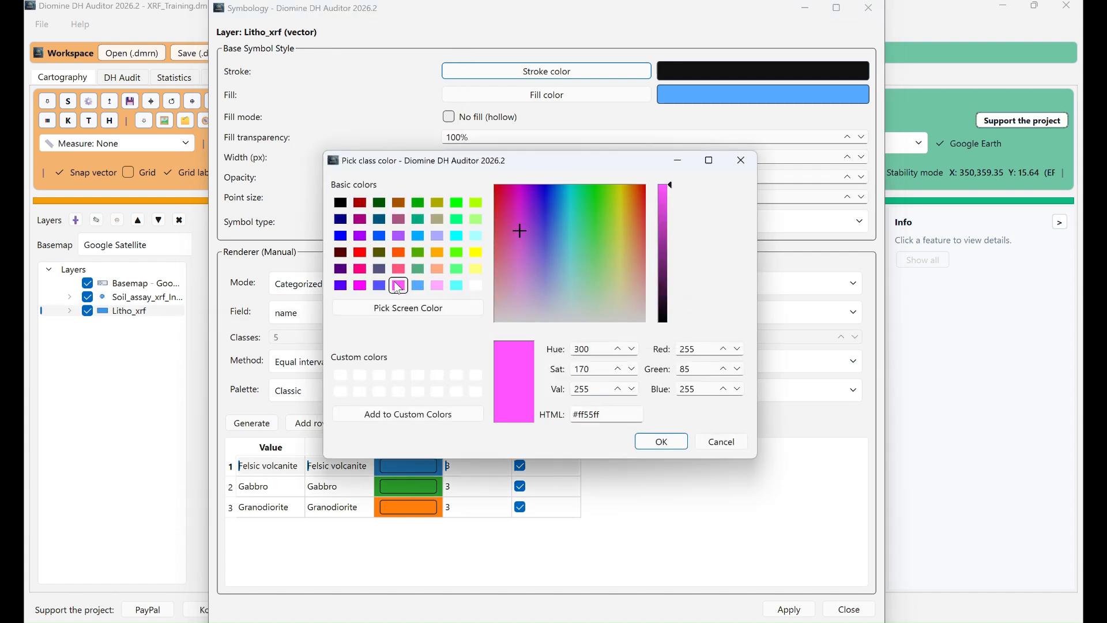
{"action": "left_click", "coordinate": [674, 449]}
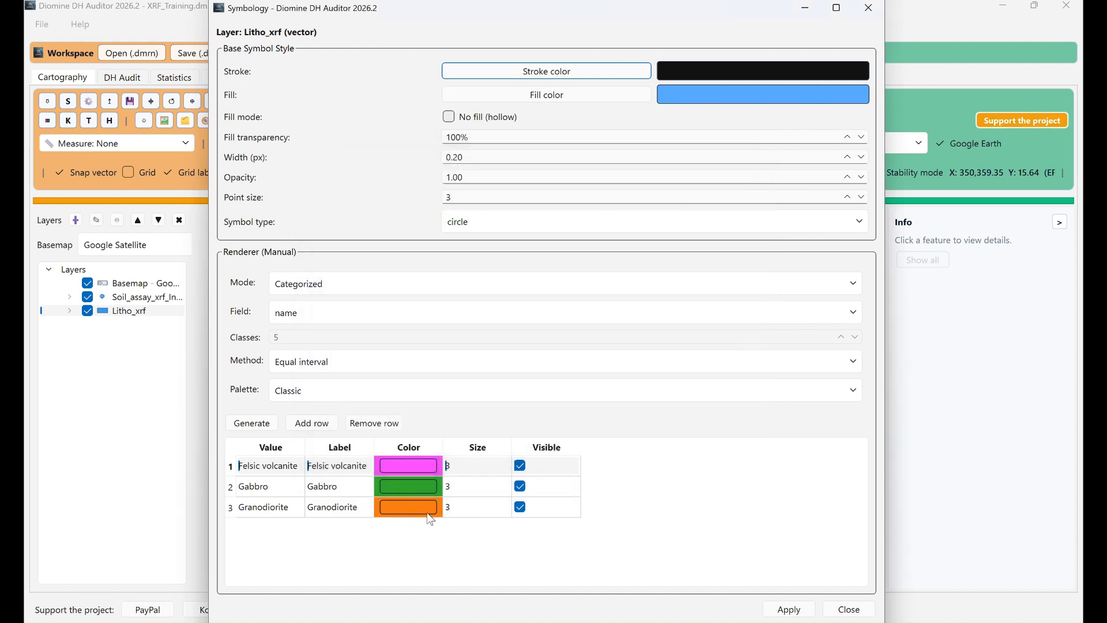
Set the Granodiorite class colour to red #ff0000.
{"action": "left_click", "coordinate": [413, 508]}
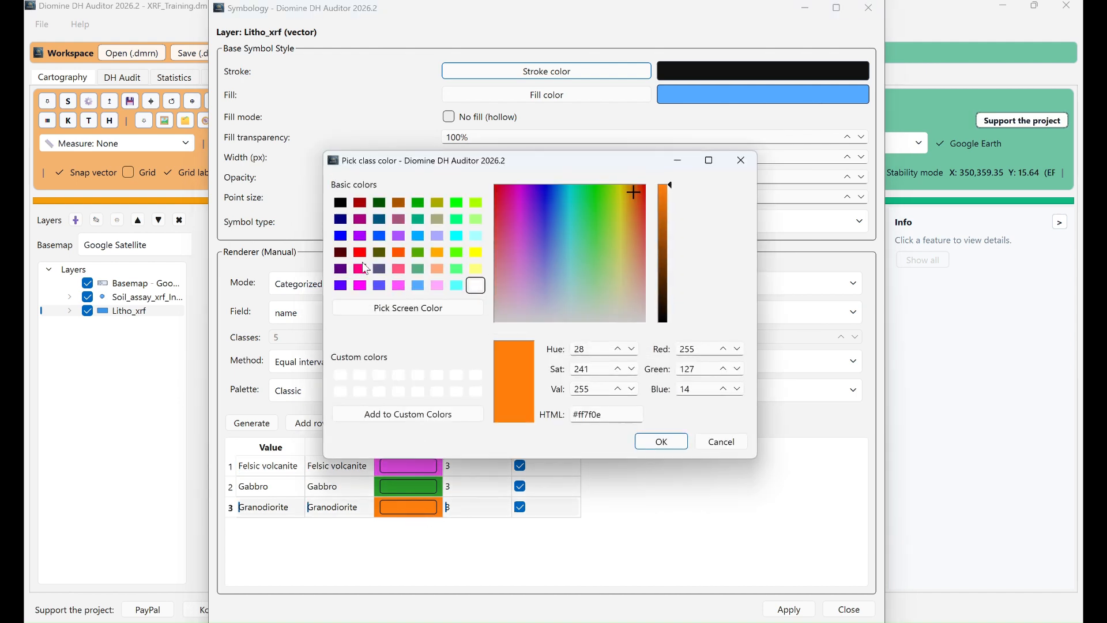
{"action": "left_click", "coordinate": [362, 269]}
{"action": "left_click", "coordinate": [361, 254]}
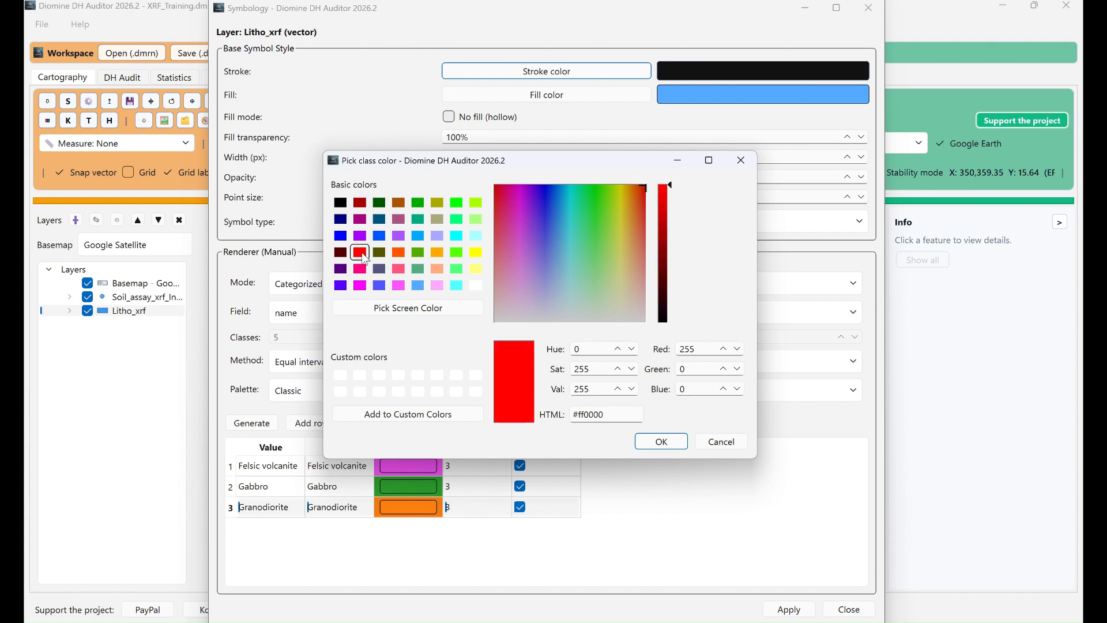
{"action": "left_click", "coordinate": [673, 450]}
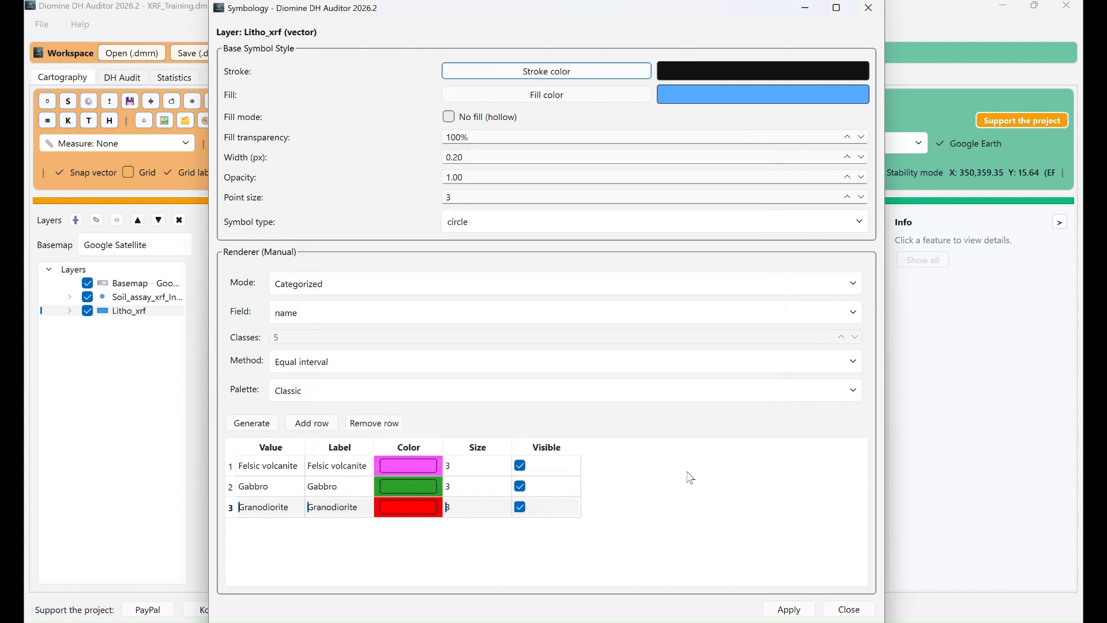
Apply the categorized renderer to the Litho_xrf layer and close its symbology settings.
{"action": "left_click", "coordinate": [796, 611]}
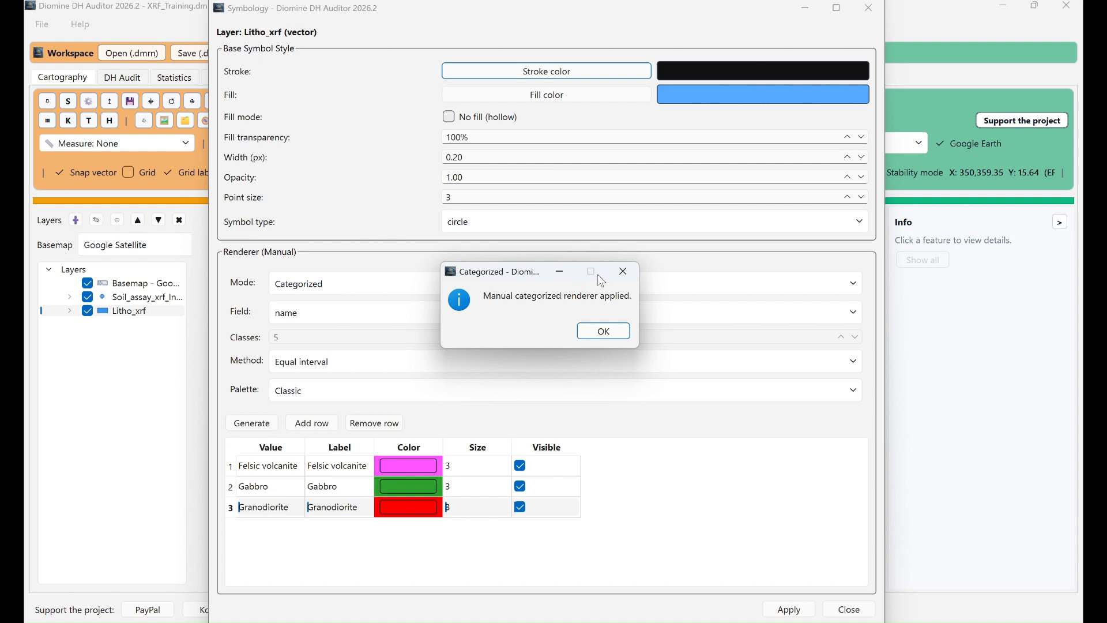
{"action": "left_click", "coordinate": [618, 338]}
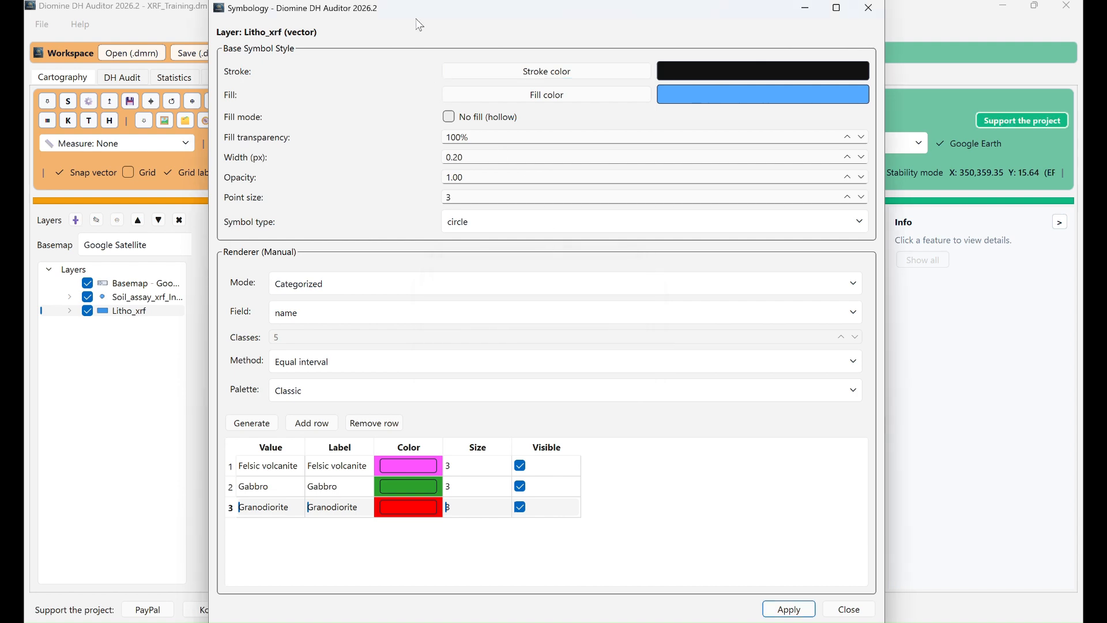
{"action": "left_click_drag", "start_coordinate": [434, 9], "coordinate": [414, 205]}
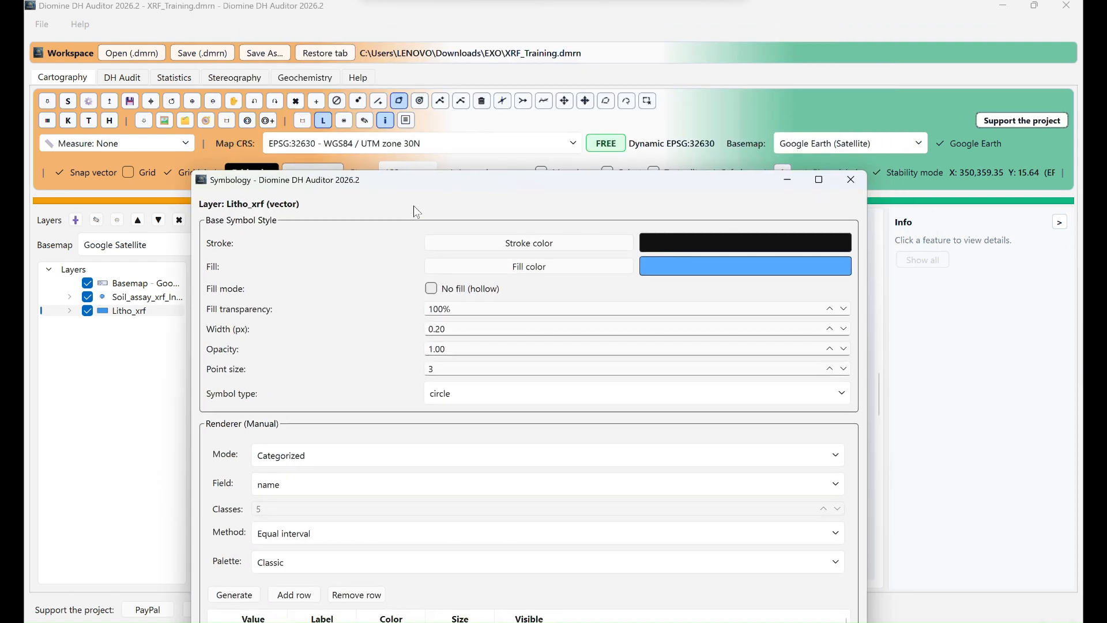
{"action": "left_click", "coordinate": [853, 182]}
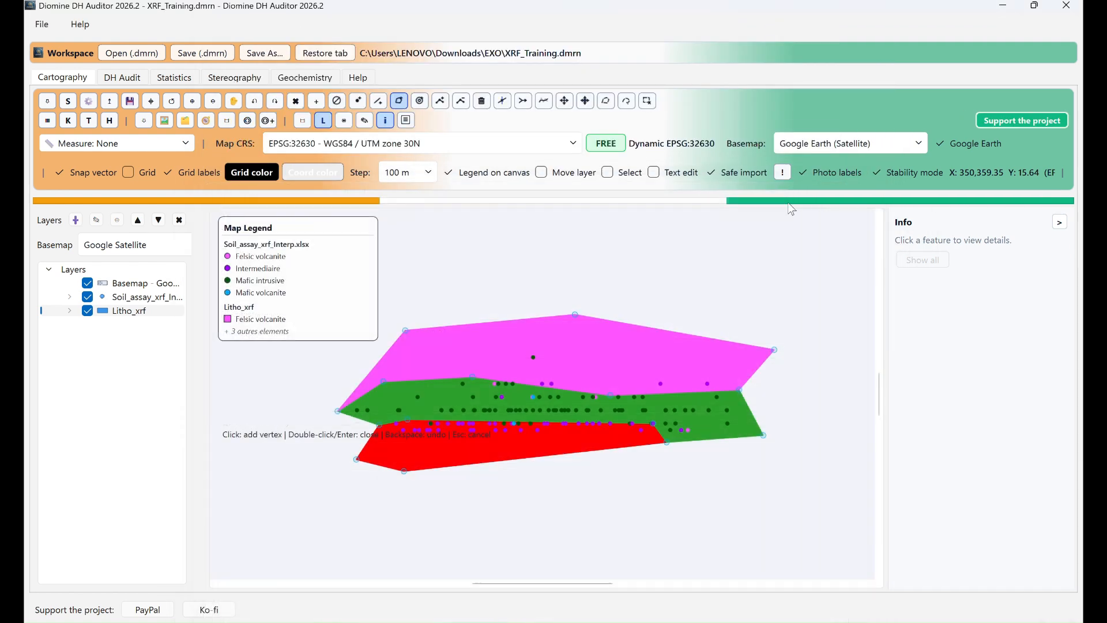